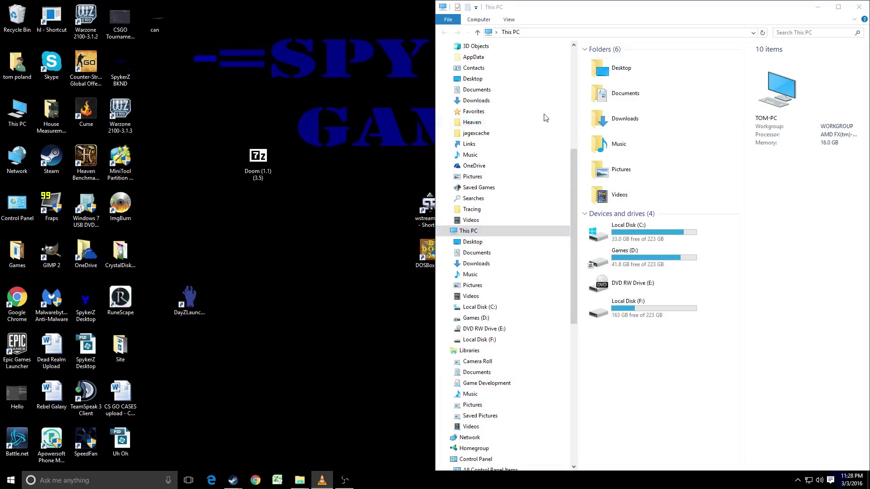
pyautogui.click(256, 163)
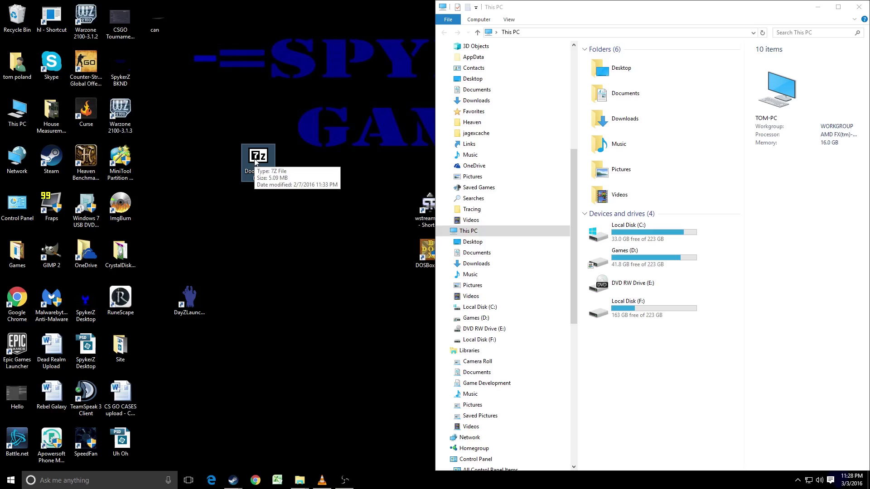
pyautogui.moveTo(219, 121); pyautogui.dragTo(319, 244)
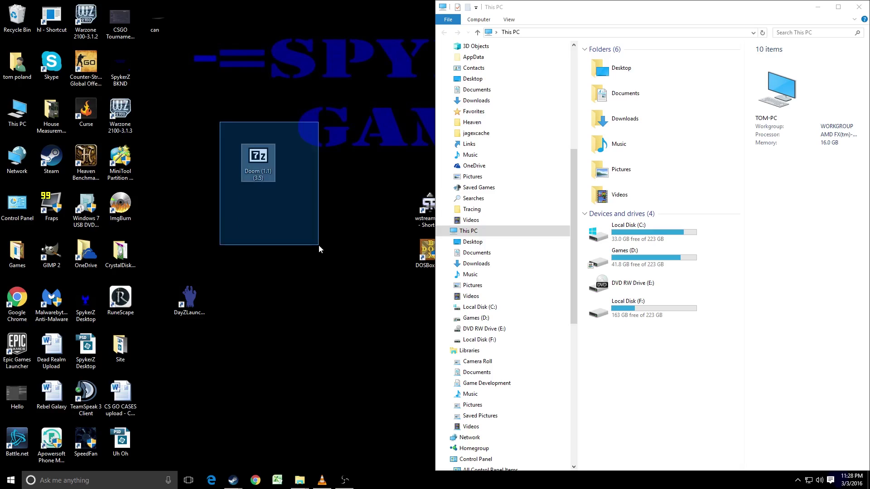
pyautogui.moveTo(221, 127); pyautogui.dragTo(313, 227)
pyautogui.click(312, 228)
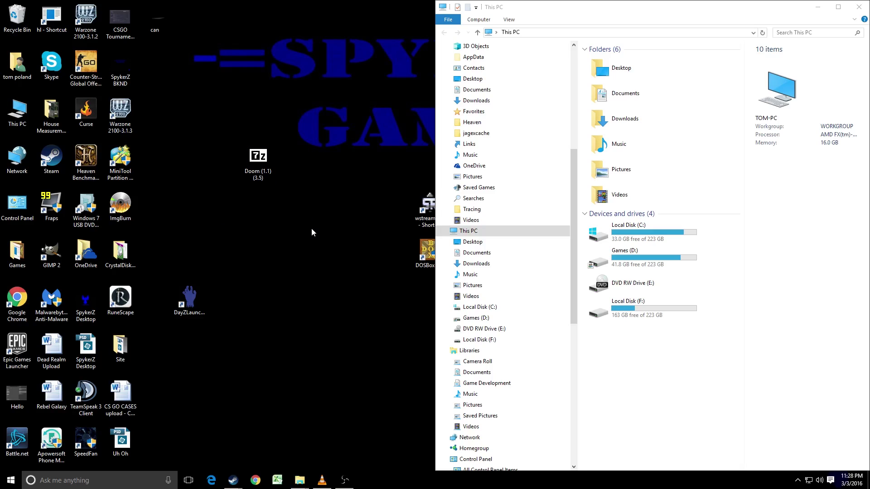
# Open the Doom (1.1) (3.5) desktop archive in 7-Zip and check the contents of the folder inside it.
pyautogui.doubleClick(255, 160)
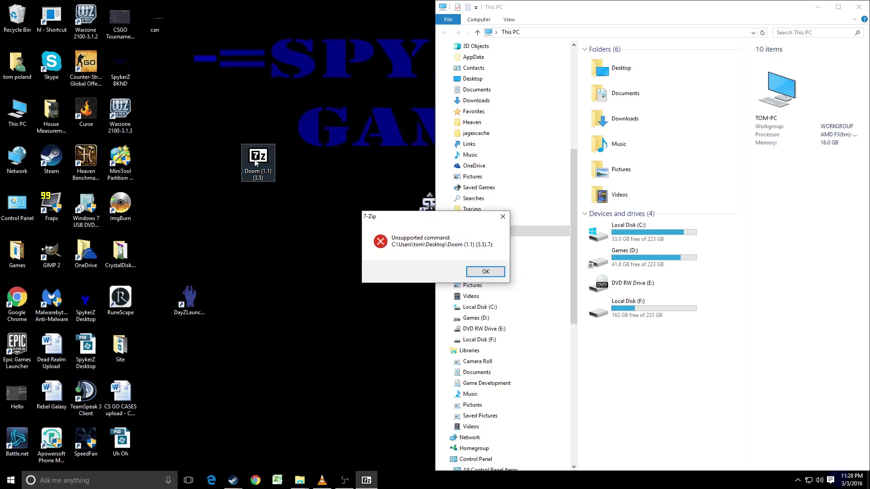
pyautogui.press('Return')
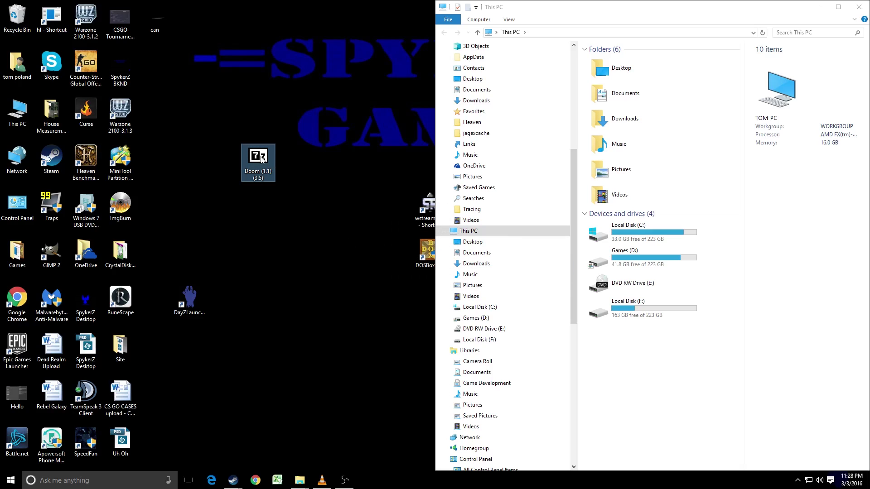
pyautogui.rightClick(261, 159)
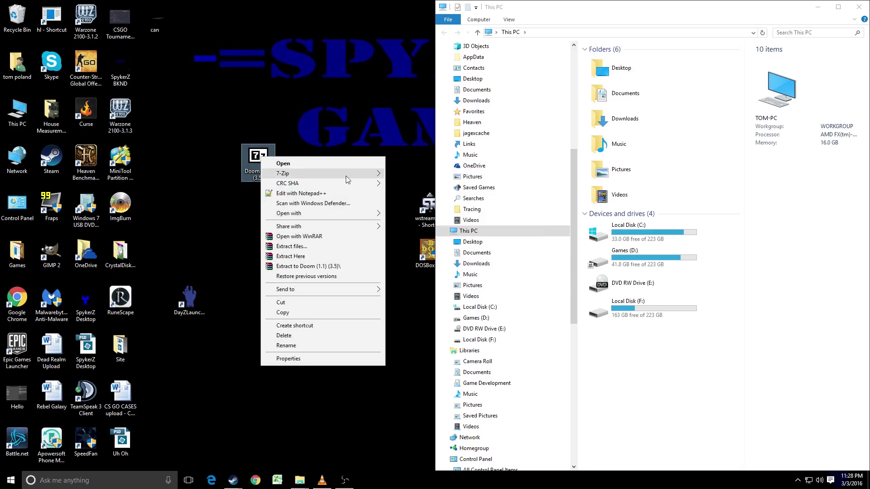
pyautogui.click(408, 176)
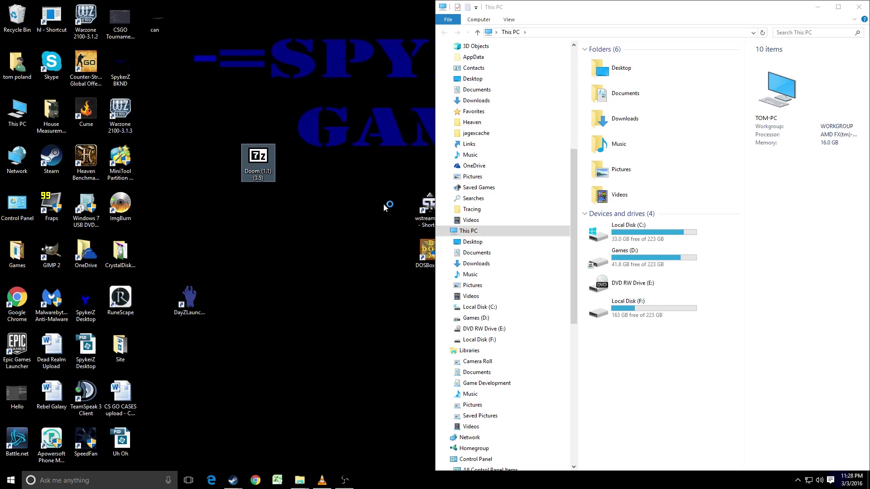
pyautogui.moveTo(248, 78); pyautogui.dragTo(379, 93)
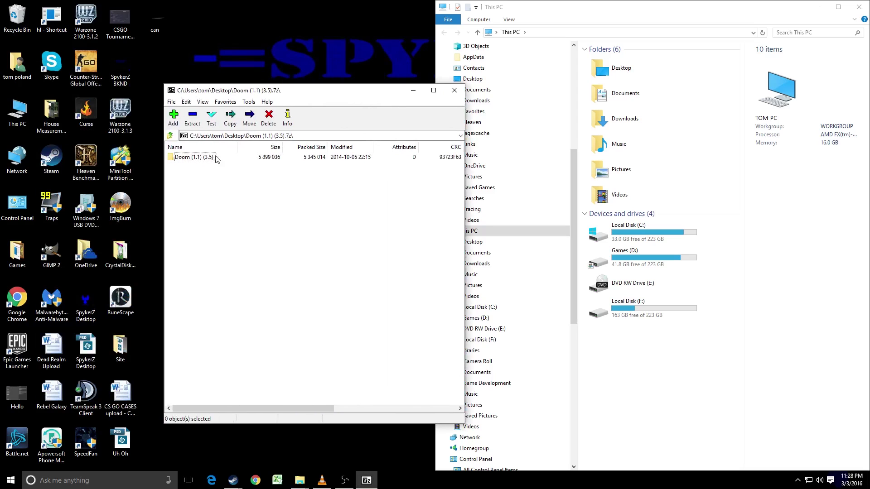
pyautogui.doubleClick(197, 158)
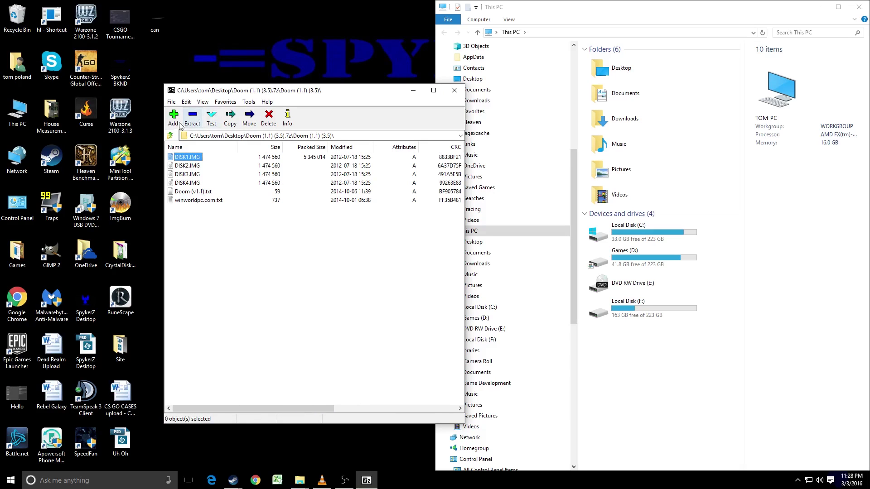
pyautogui.click(171, 135)
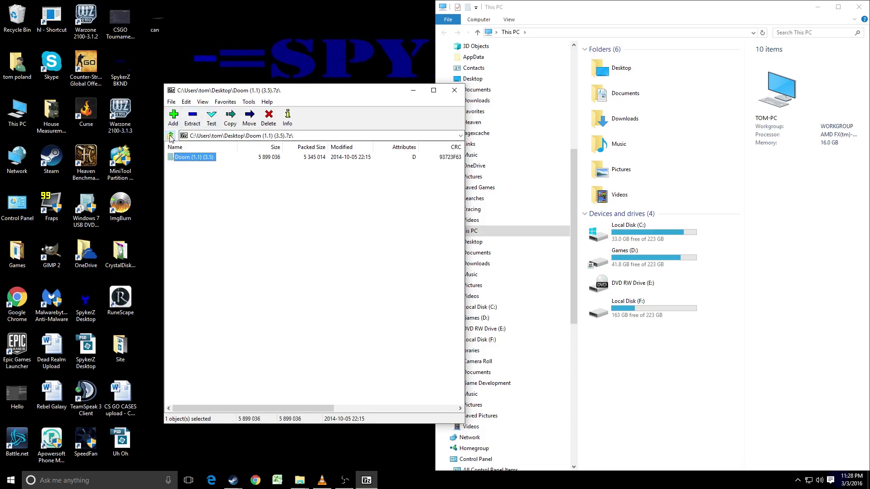
# Extract the Doom (1.1) (3.5) folder from the archive to C:\ and close the archive window.
pyautogui.click(192, 118)
pyautogui.write('C')
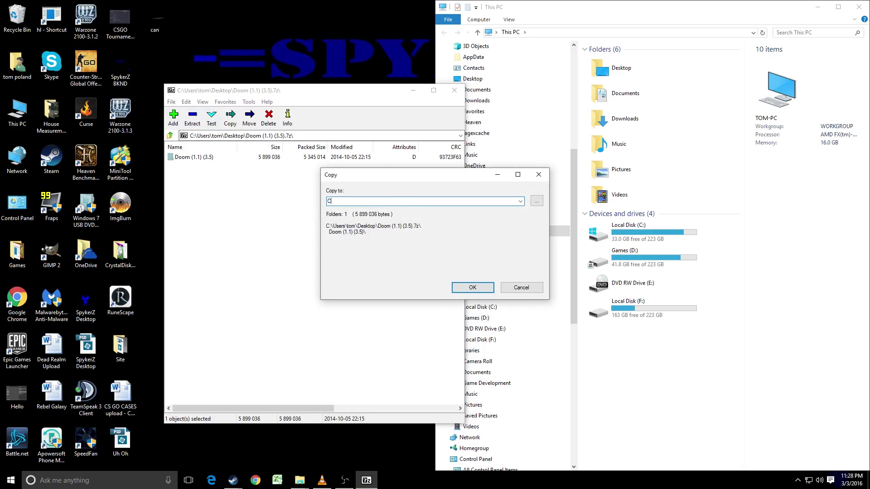
pyautogui.write(':\\')
pyautogui.click(473, 289)
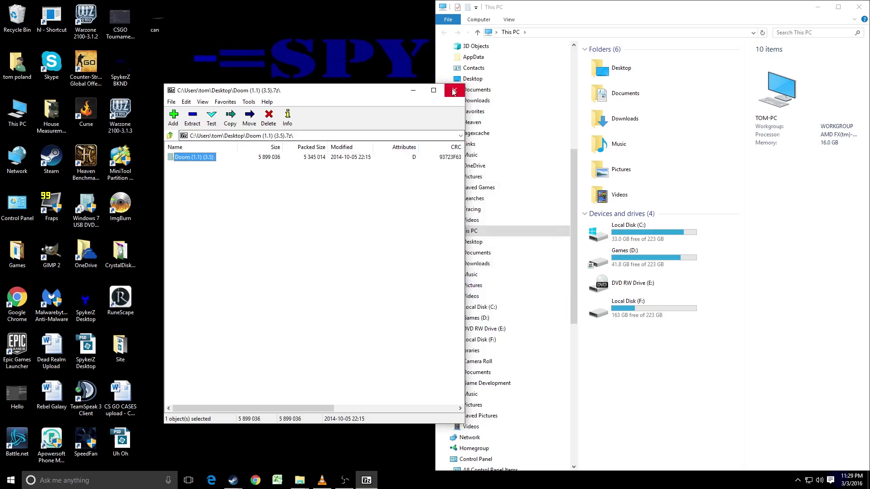
pyautogui.click(454, 90)
# Rename the extracted Doom (1.1) (3.5) folder on Local Disk (C:) to DoomInstall.
pyautogui.doubleClick(627, 232)
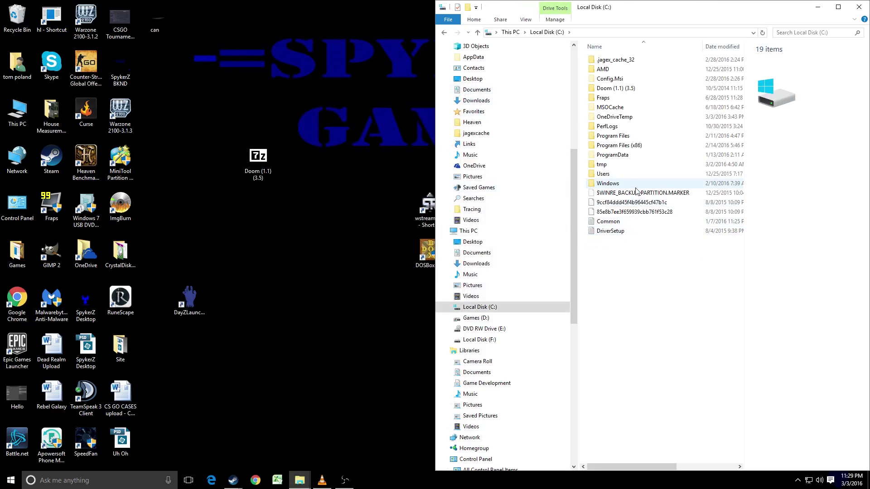
pyautogui.moveTo(617, 89)
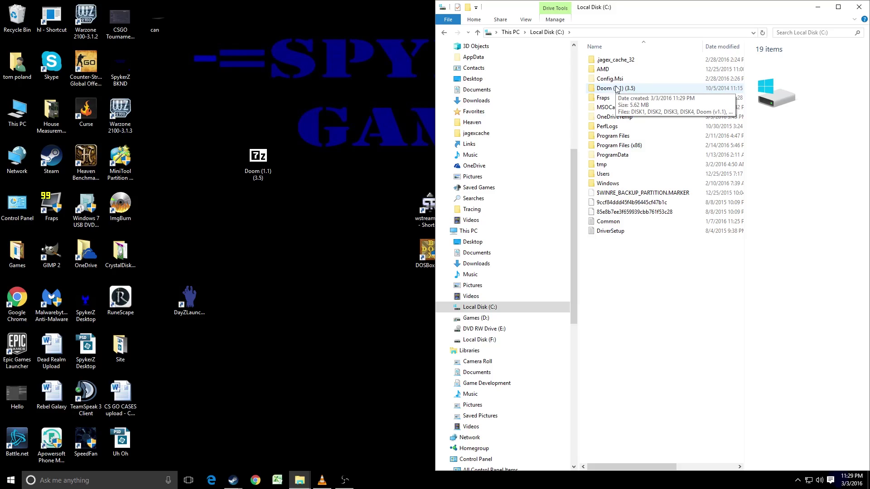
pyautogui.click(618, 90)
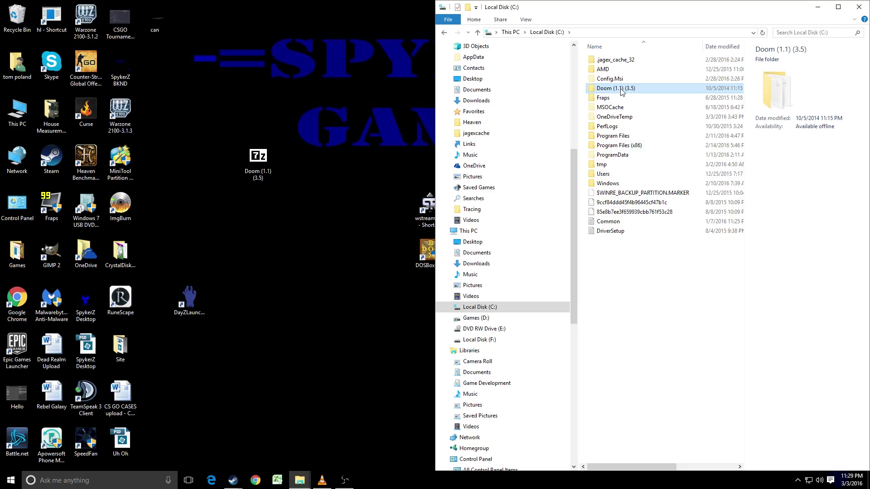
pyautogui.click(621, 89)
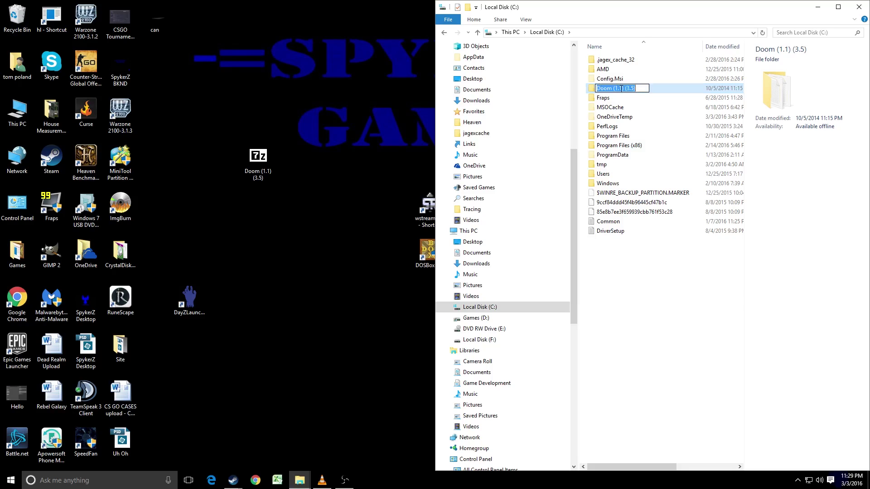
pyautogui.press('End')
pyautogui.press('BackSpace')
pyautogui.press('BackSpace')
pyautogui.press('BackSpace')
pyautogui.press('BackSpace')
pyautogui.press('BackSpace')
pyautogui.press('BackSpace')
pyautogui.press('BackSpace')
pyautogui.press('BackSpace')
pyautogui.press('BackSpace')
pyautogui.press('BackSpace')
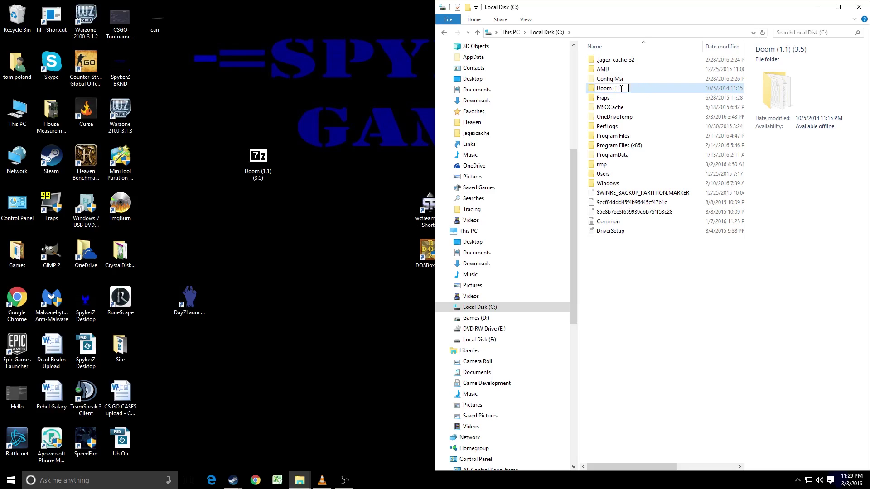
pyautogui.press('BackSpace')
pyautogui.write('Install')
pyautogui.press('BackSpace')
pyautogui.press('Return')
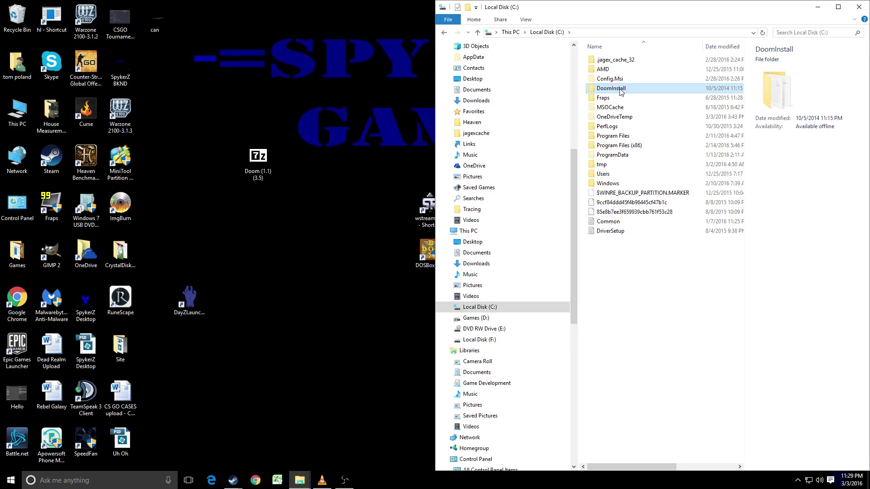
# Open the DoomInstall folder and look over its disc image files, including DISK1, DISK2 and DISK3.
pyautogui.doubleClick(620, 90)
pyautogui.click(610, 61)
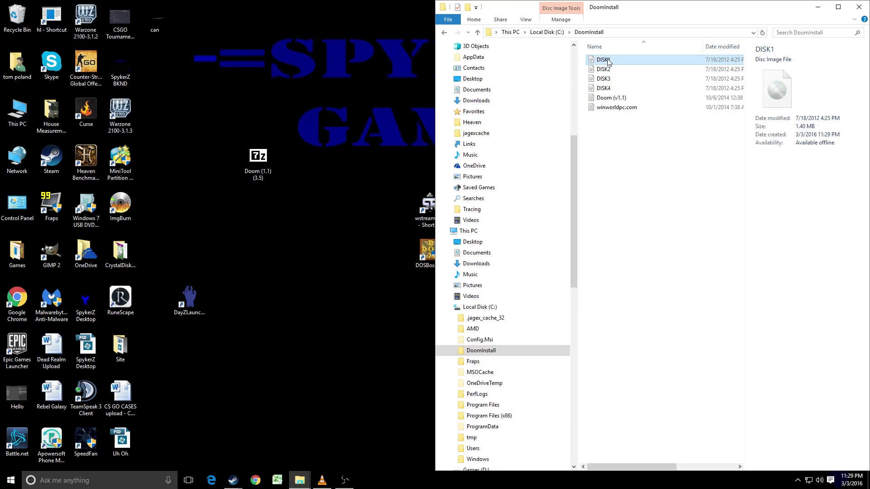
pyautogui.click(603, 69)
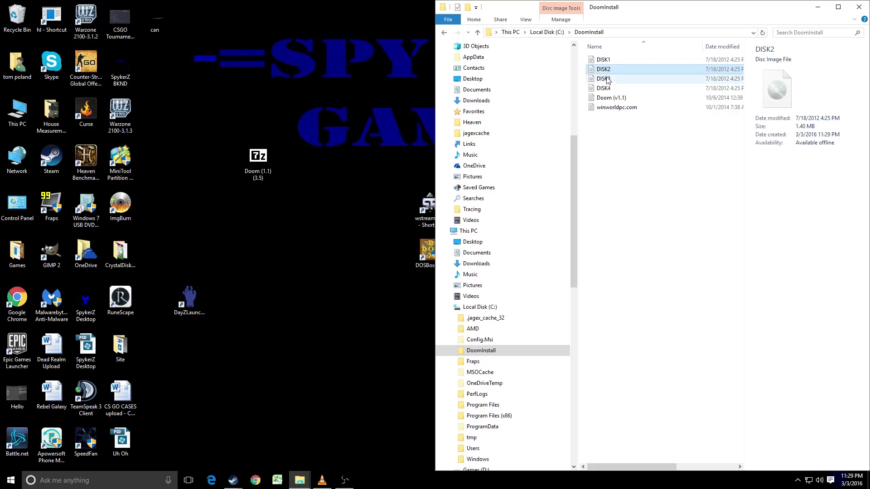
pyautogui.click(603, 79)
pyautogui.click(603, 70)
pyautogui.click(603, 61)
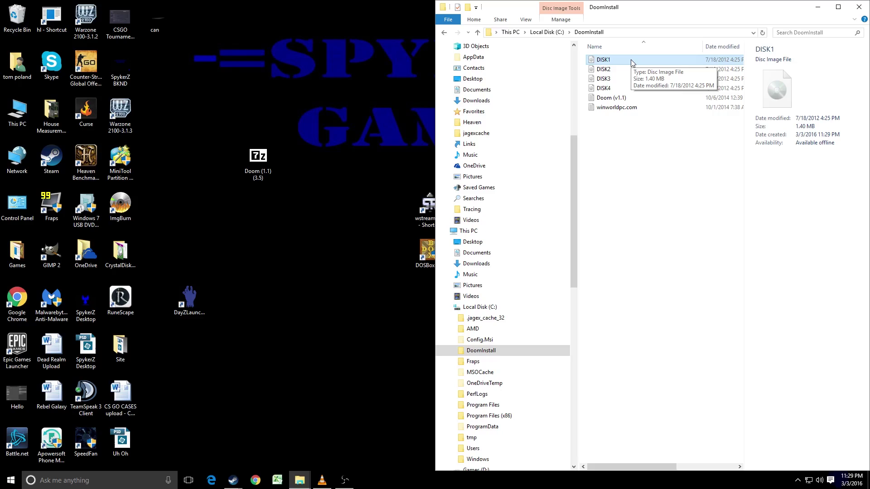
pyautogui.click(633, 69)
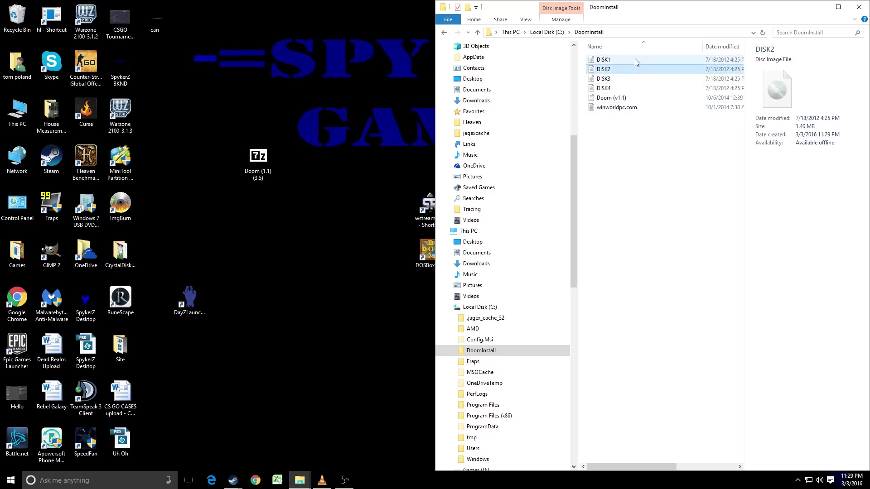
pyautogui.click(634, 61)
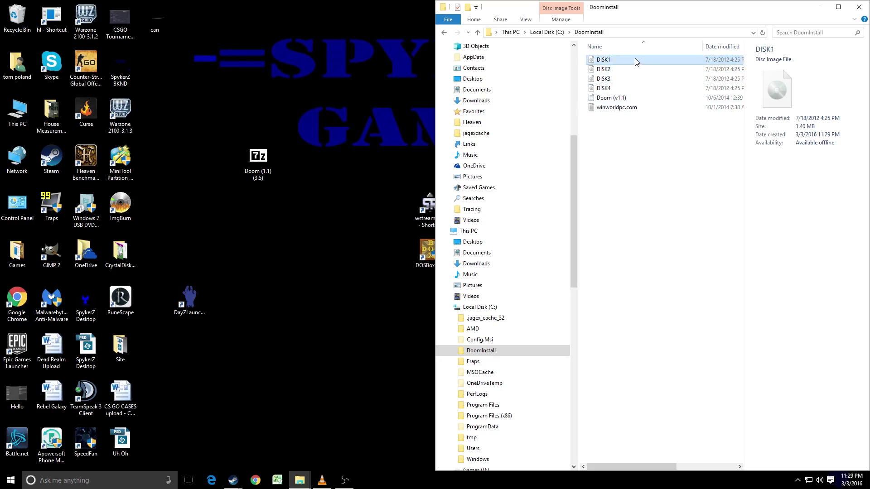
# Try to mount the DISK1 disc image from the DoomInstall folder.
pyautogui.rightClick(634, 59)
pyautogui.press('m')
pyautogui.click(547, 32)
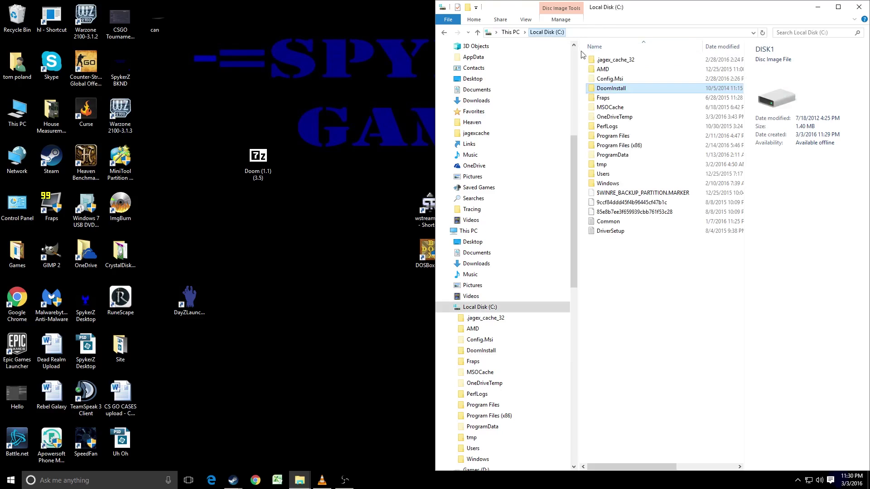
pyautogui.doubleClick(628, 89)
pyautogui.press('Down')
pyautogui.press('Down')
pyautogui.press('Down')
pyautogui.press('Down')
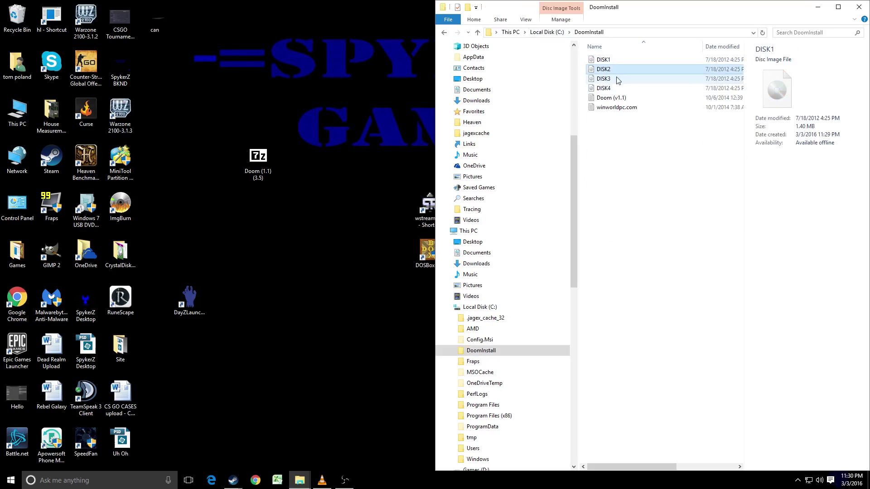
pyautogui.doubleClick(620, 60)
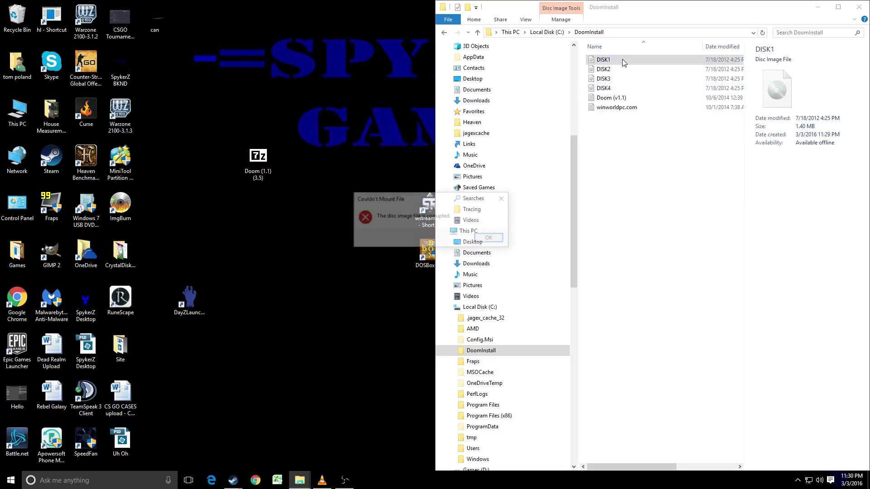
pyautogui.click(487, 239)
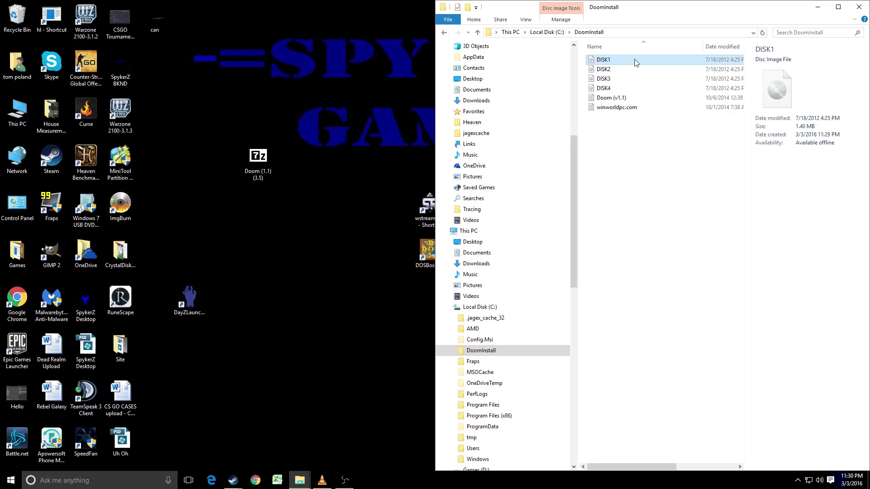
# Extract the DISK1 and DISK2 disc images with 7-Zip directly into the DoomInstall folder.
pyautogui.rightClick(634, 60)
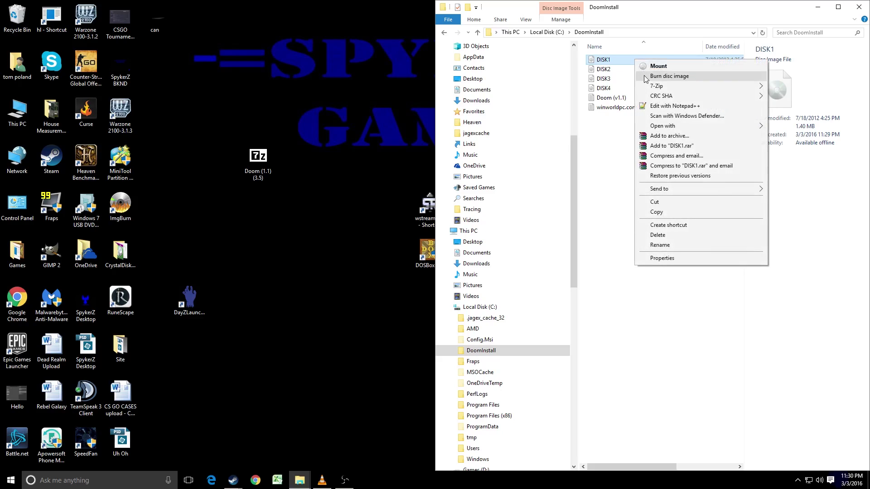
pyautogui.moveTo(652, 86)
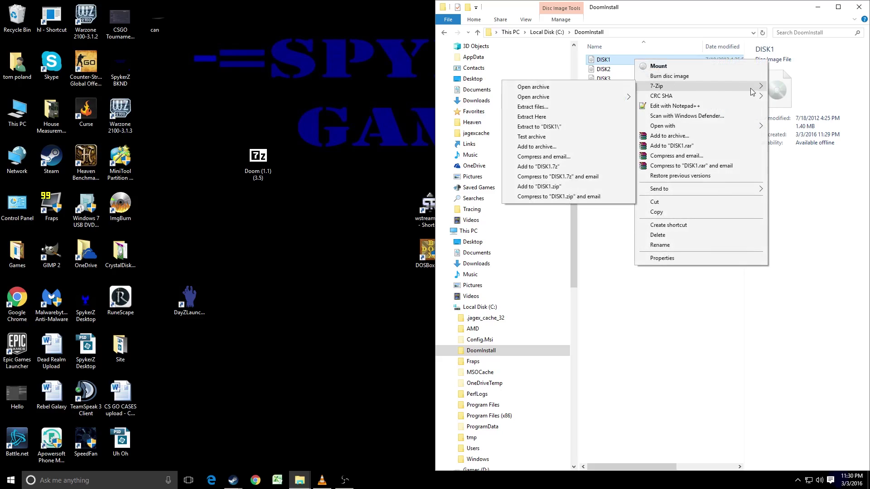
pyautogui.click(592, 117)
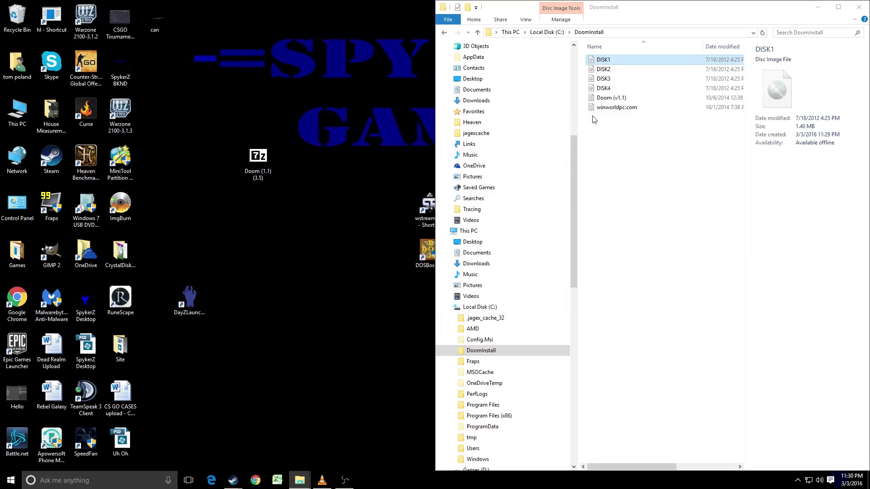
pyautogui.rightClick(603, 78)
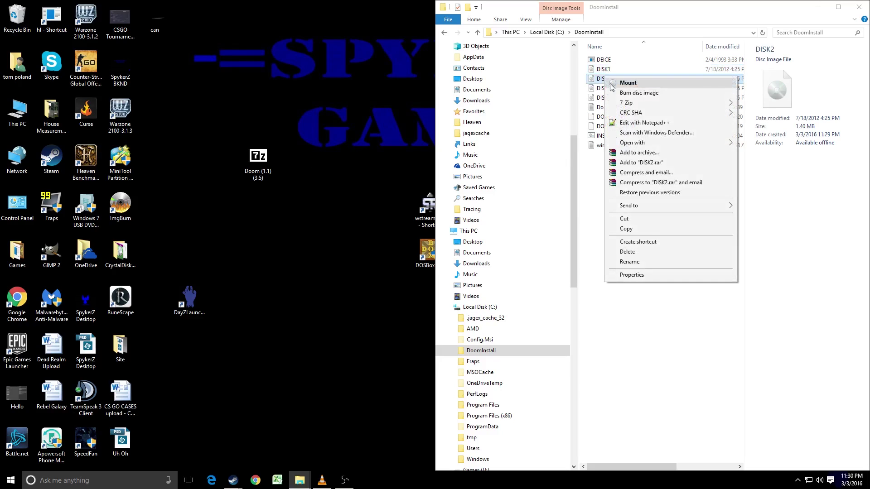
pyautogui.moveTo(635, 107)
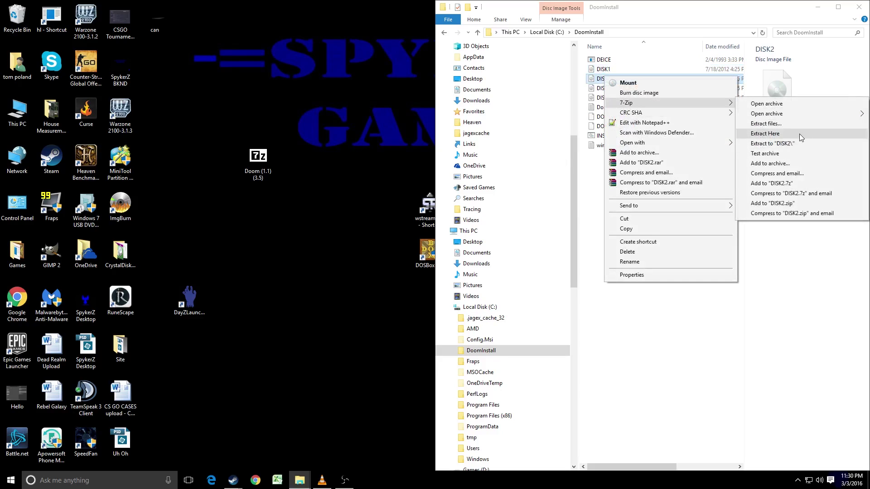
pyautogui.click(766, 134)
# Extract the DISK3 and DISK4 disc images with 7-Zip directly into the DoomInstall folder.
pyautogui.rightClick(636, 90)
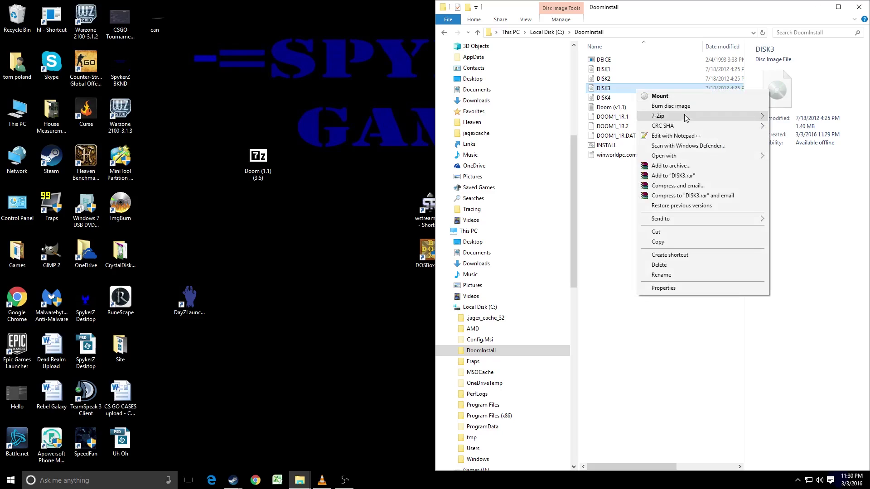
pyautogui.moveTo(738, 119)
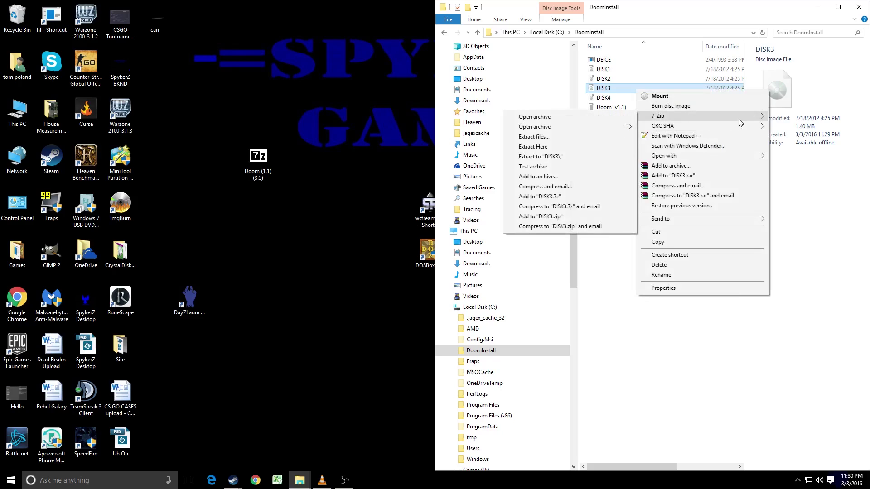
pyautogui.click(578, 147)
pyautogui.rightClick(626, 100)
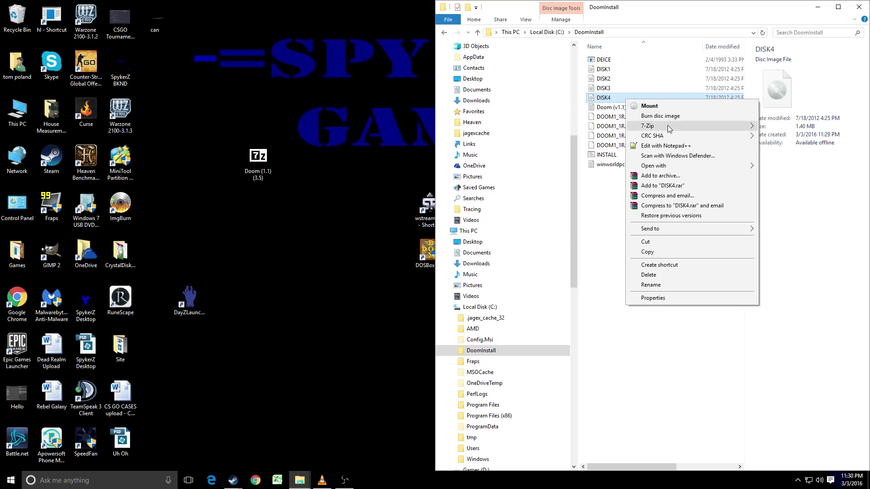
pyautogui.moveTo(667, 125)
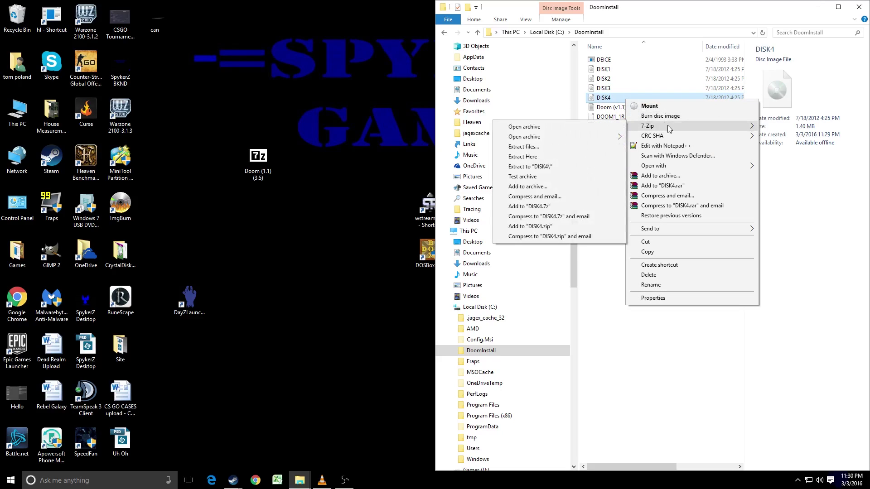
pyautogui.click(563, 158)
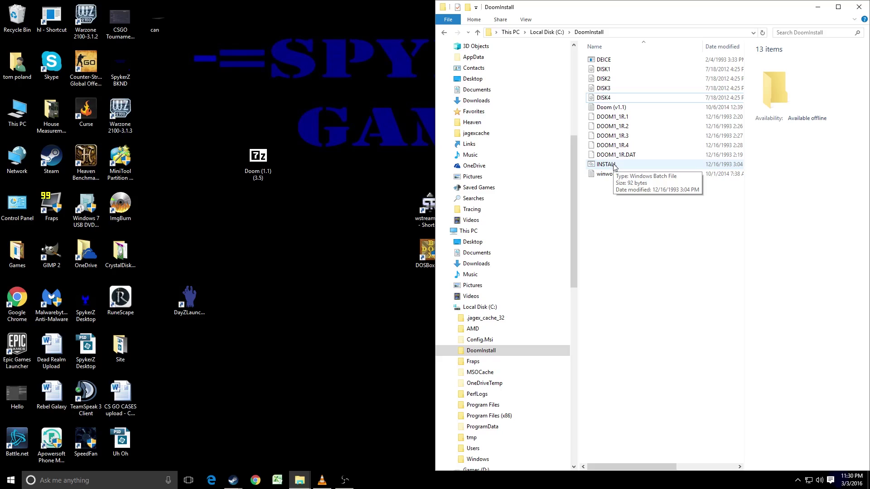
# Close the DoomInstall folder, switch to DOSBox and mount c:\ as drive C.
pyautogui.click(858, 7)
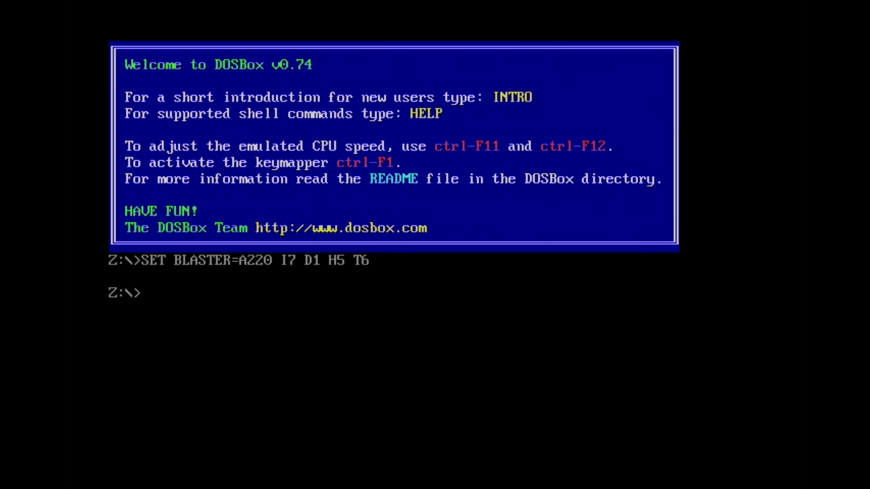
pyautogui.write('mount c: c:\\')
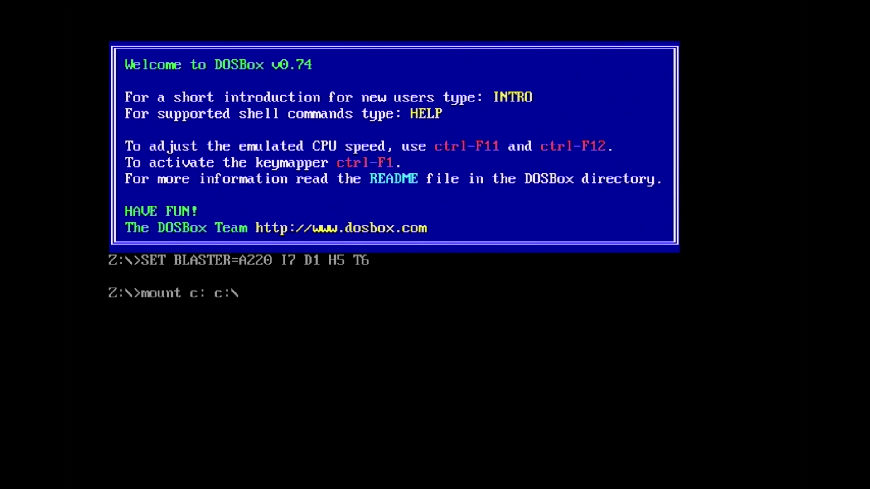
pyautogui.press('Return')
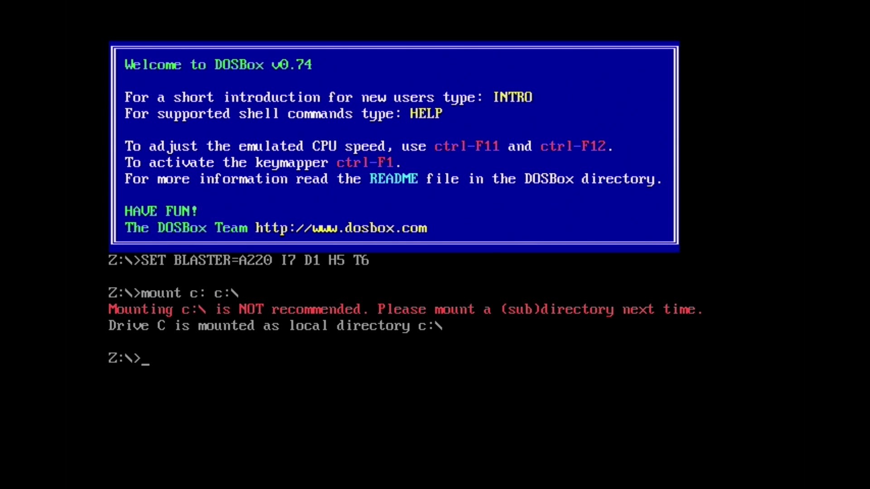
# Change to drive C: in DOSBox and list its root directory in wide format.
pyautogui.write('c:')
pyautogui.press('Return')
pyautogui.write('dir/w')
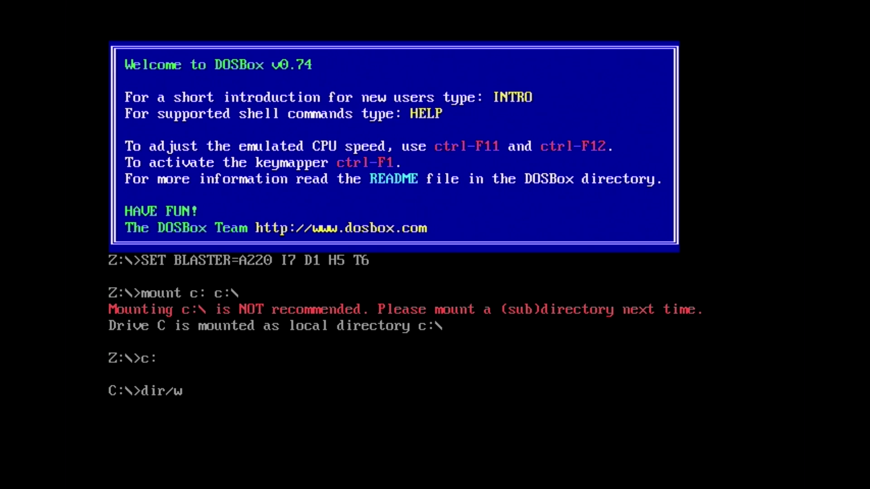
pyautogui.press('Return')
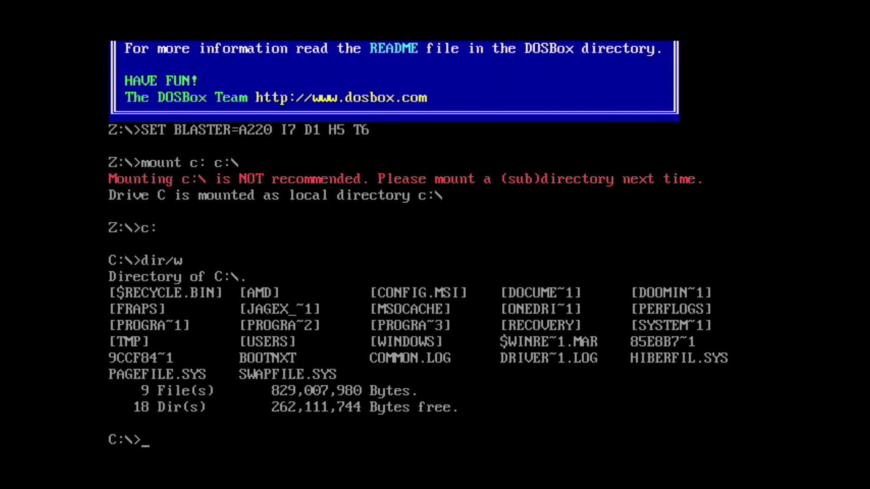
# Change into the DOOMIN~1 directory and list its files in wide format.
pyautogui.write('cd d')
pyautogui.press('Tab')
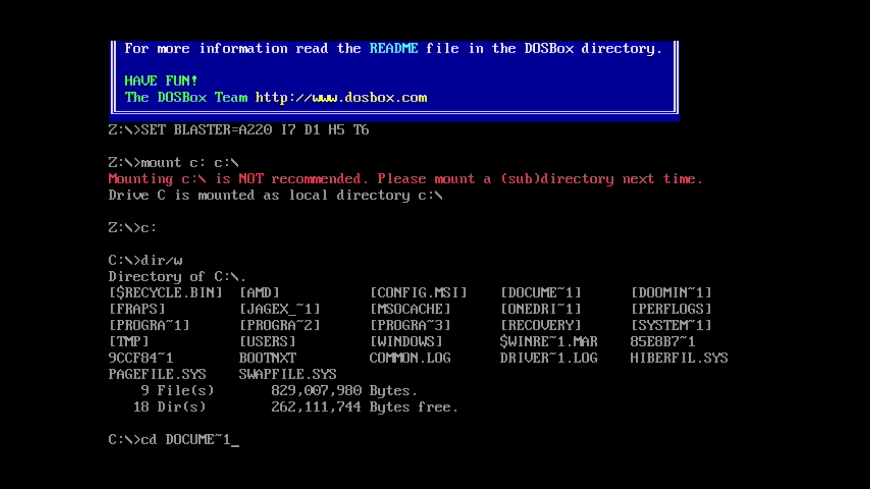
pyautogui.press('Tab')
pyautogui.press('Return')
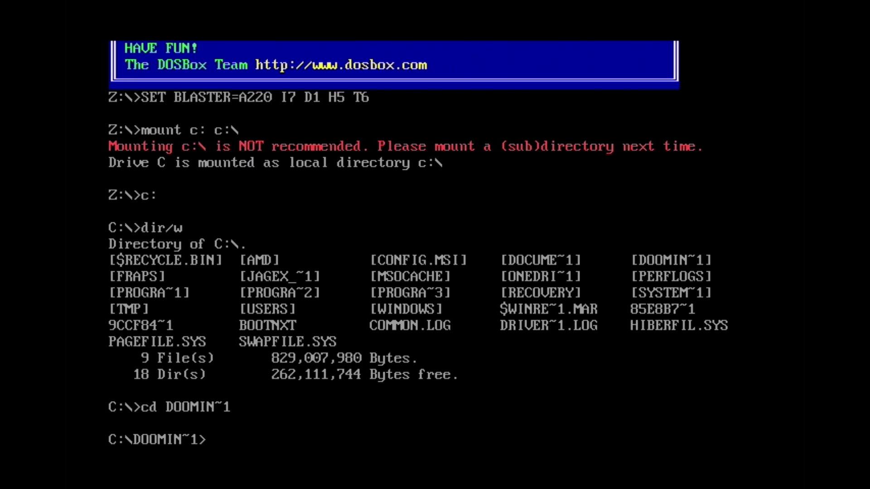
pyautogui.write('dir /w')
pyautogui.press('Return')
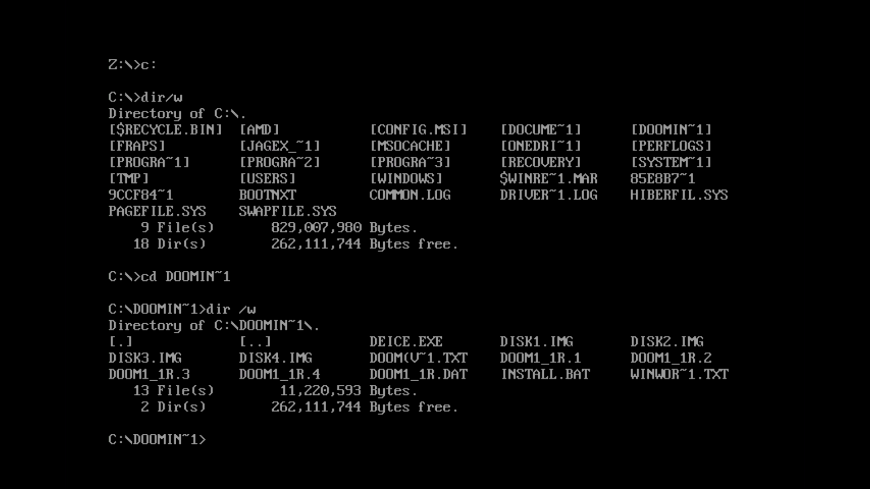
# Run the Doom installer with the install command, choosing drive C and creating the \DOOM directory.
pyautogui.write('install')
pyautogui.press('Return')
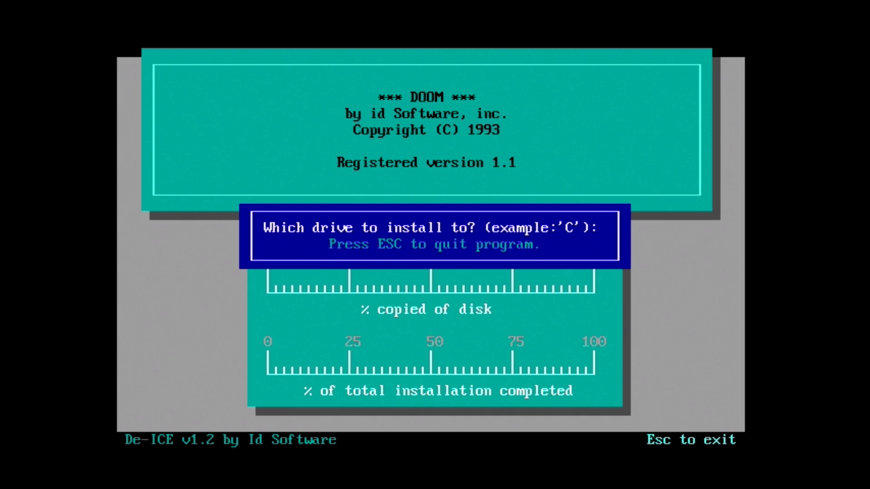
pyautogui.press('c')
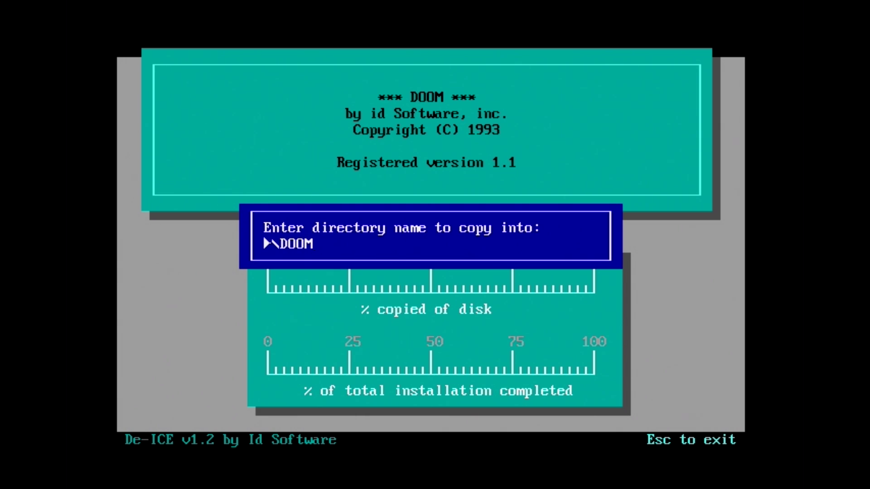
pyautogui.press('Return')
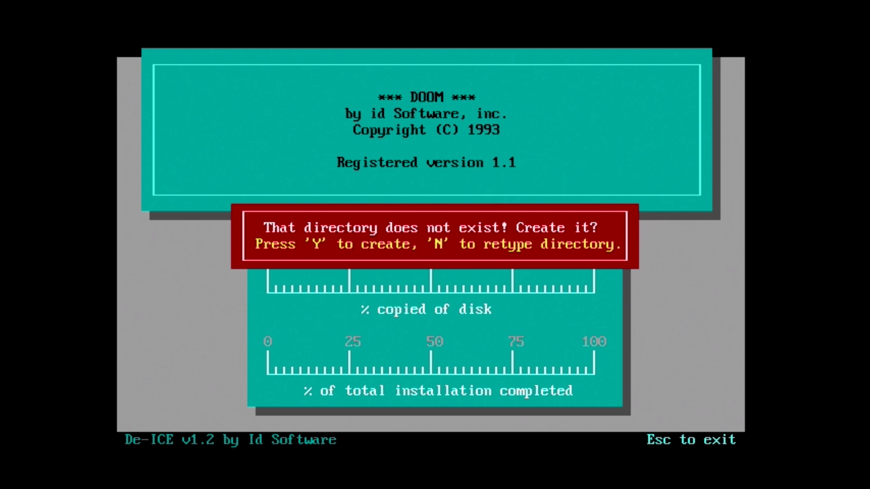
pyautogui.press('y')
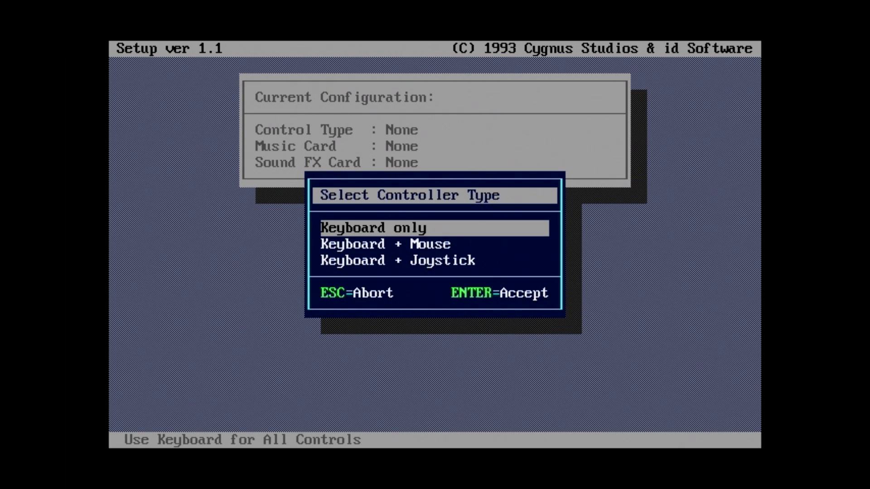
# Choose Keyboard + Mouse as the controller type in the Doom setup.
pyautogui.press('Down')
pyautogui.press('Up')
pyautogui.press('Down')
pyautogui.press('Up')
pyautogui.press('Down')
pyautogui.press('Down')
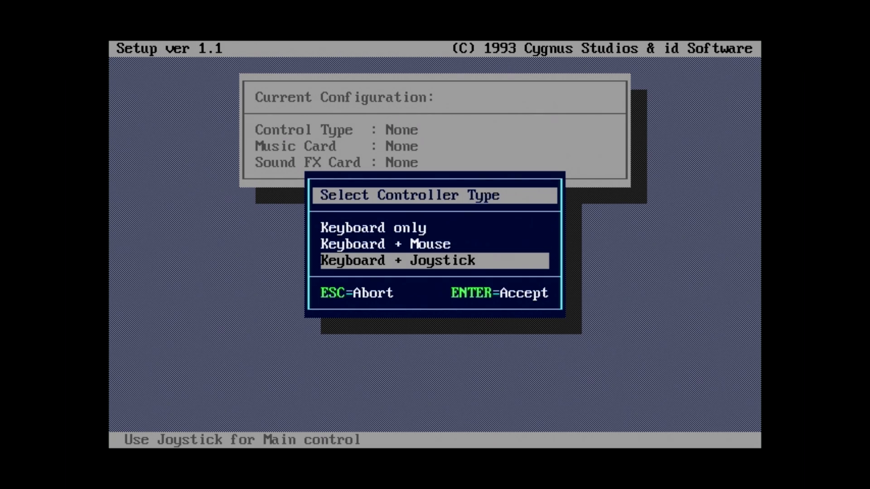
pyautogui.press('Up')
pyautogui.press('Up')
pyautogui.press('Down')
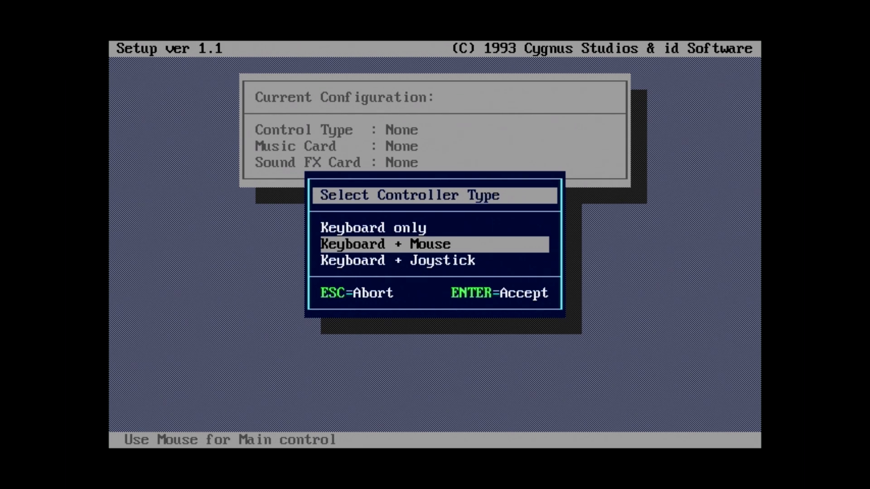
pyautogui.press('Up')
pyautogui.press('Down')
pyautogui.press('Return')
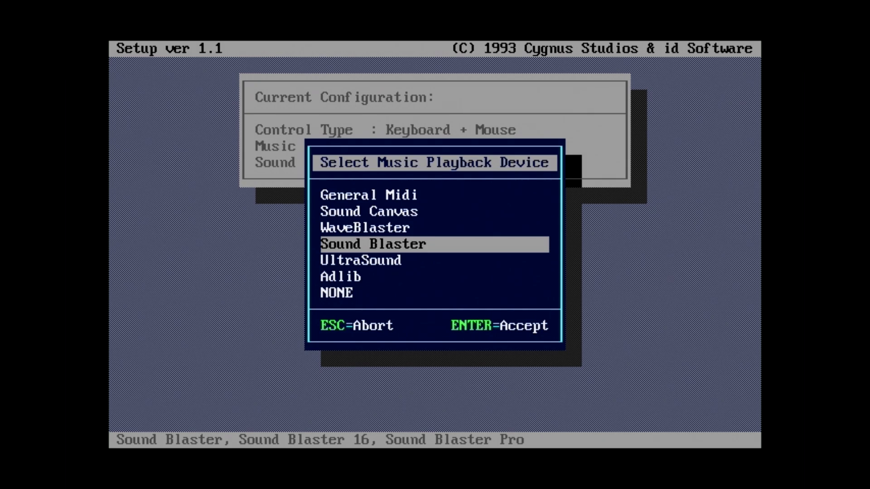
# Choose Sound Blaster as the music playback device with port address 220.
pyautogui.press('Down')
pyautogui.press('Up')
pyautogui.press('Return')
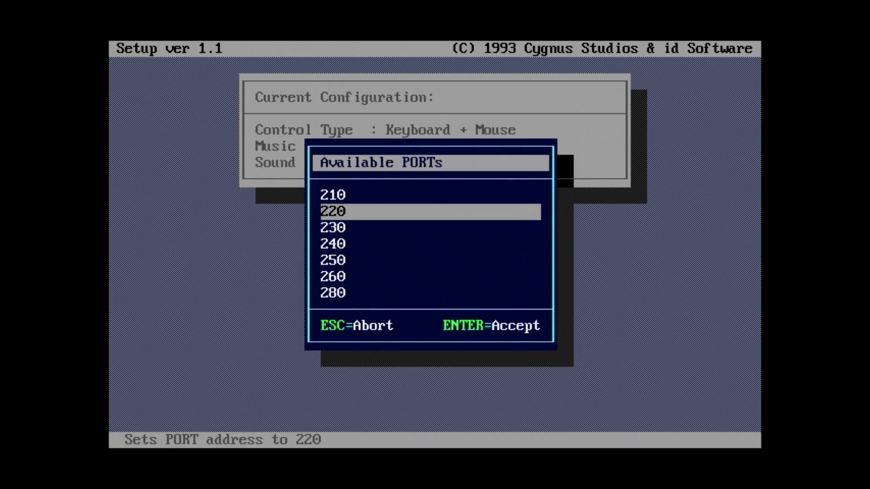
pyautogui.press('Return')
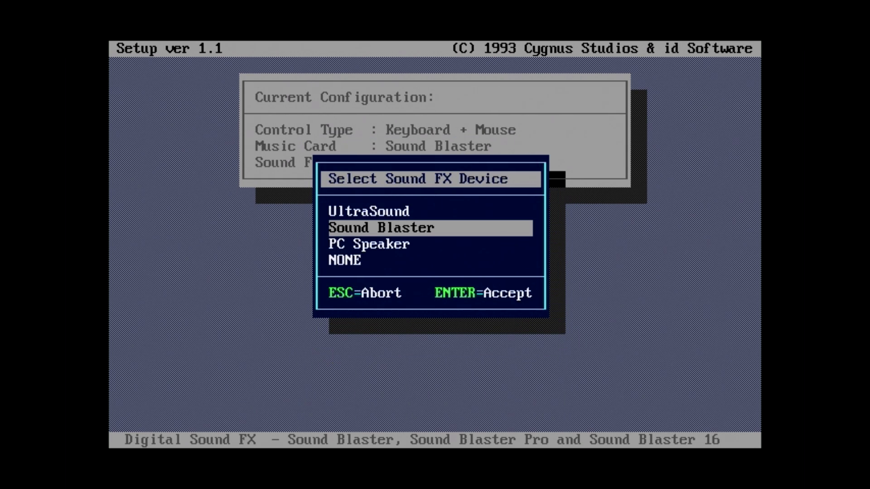
# Choose Sound Blaster for sound effects with port 220, the preselected IRQ, DMA channel 1 and three digital channels.
pyautogui.press('Return')
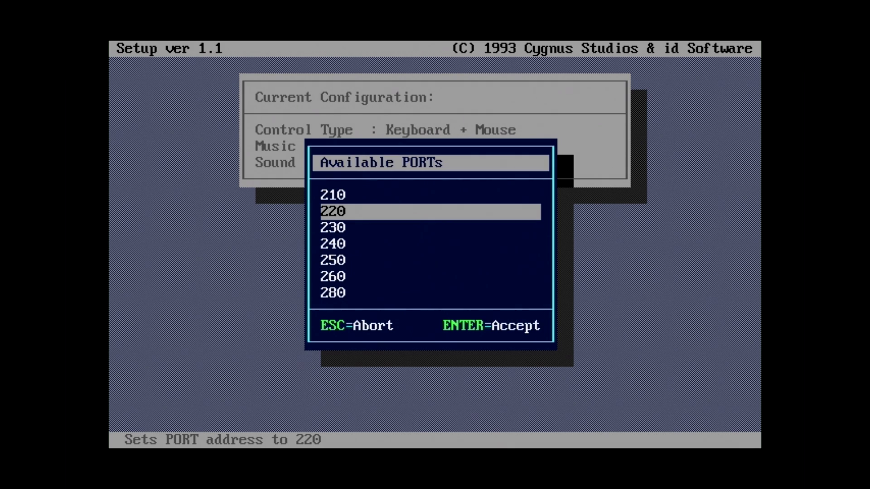
pyautogui.press('Return')
pyautogui.press('Return')
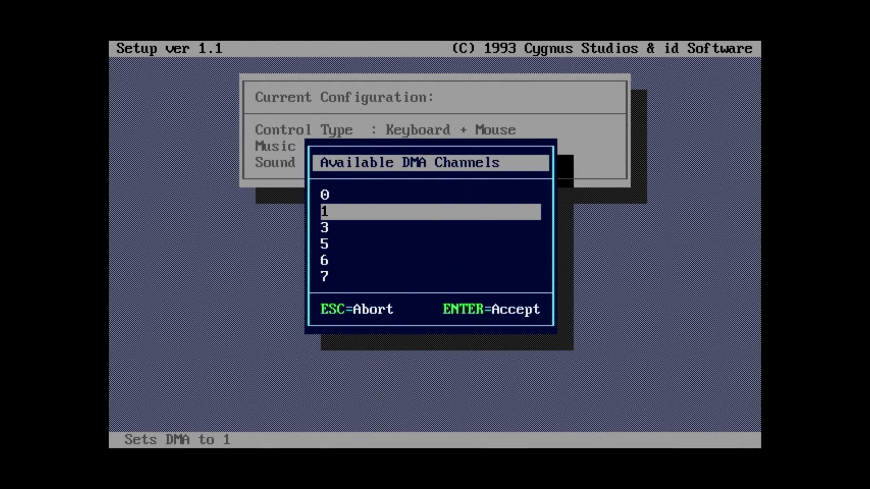
pyautogui.press('Return')
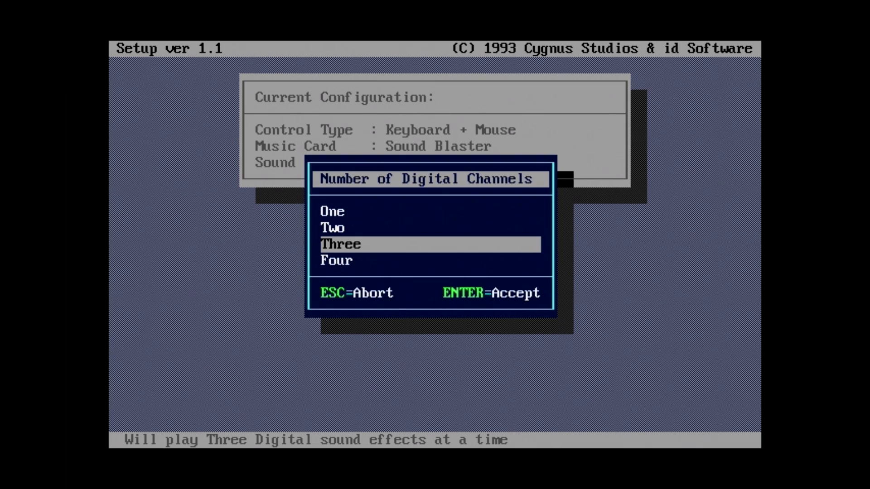
pyautogui.press('Return')
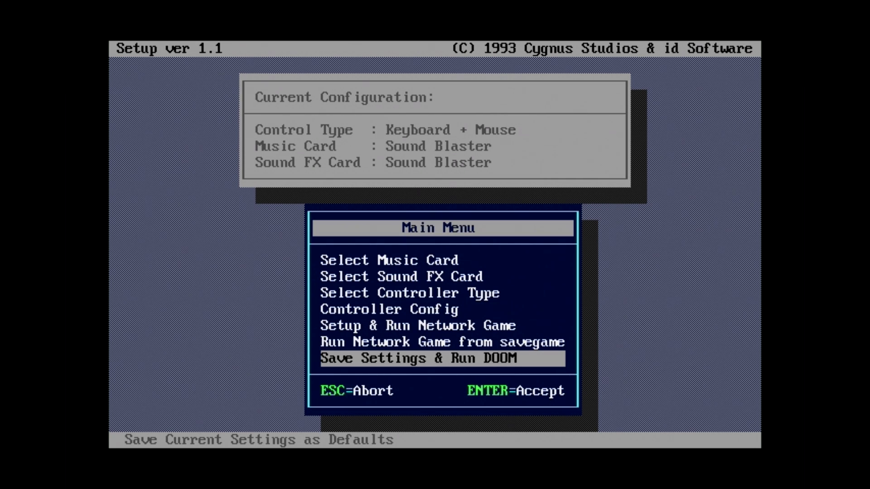
# Open the keyboard layout under Controller Config and look over the movement key assignments.
pyautogui.press('Up')
pyautogui.press('Up')
pyautogui.press('Up')
pyautogui.press('Return')
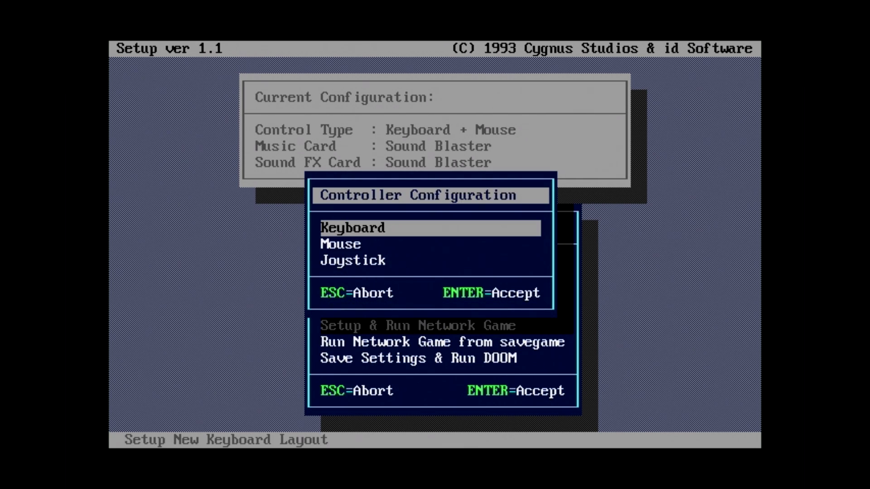
pyautogui.press('Return')
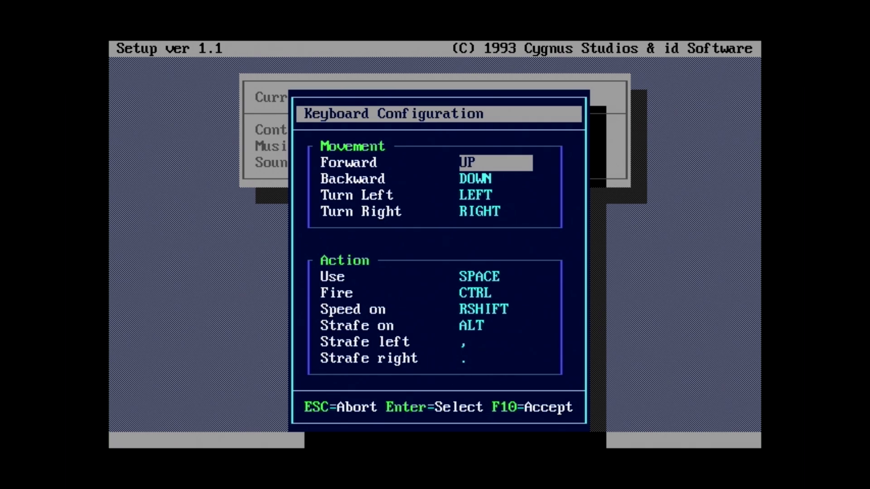
pyautogui.press('Down')
pyautogui.press('Up')
pyautogui.press('Down')
pyautogui.press('Down')
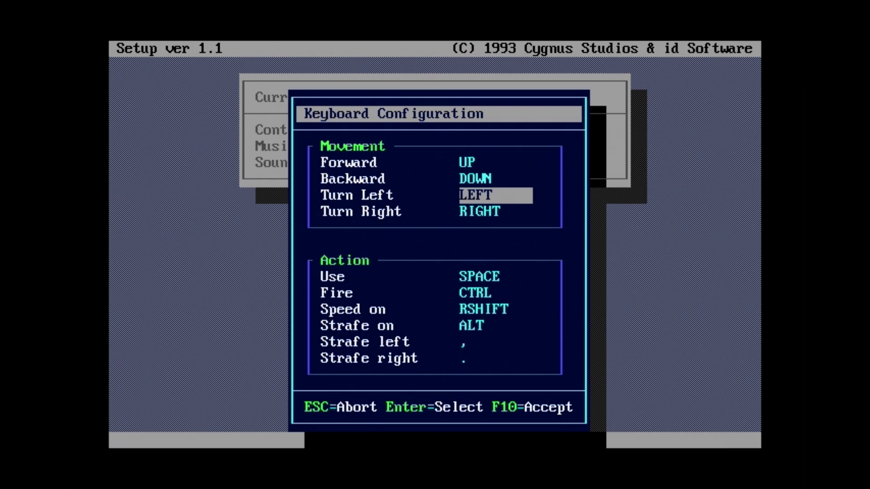
pyautogui.press('Down')
pyautogui.press('Up')
pyautogui.press('Up')
pyautogui.press('Up')
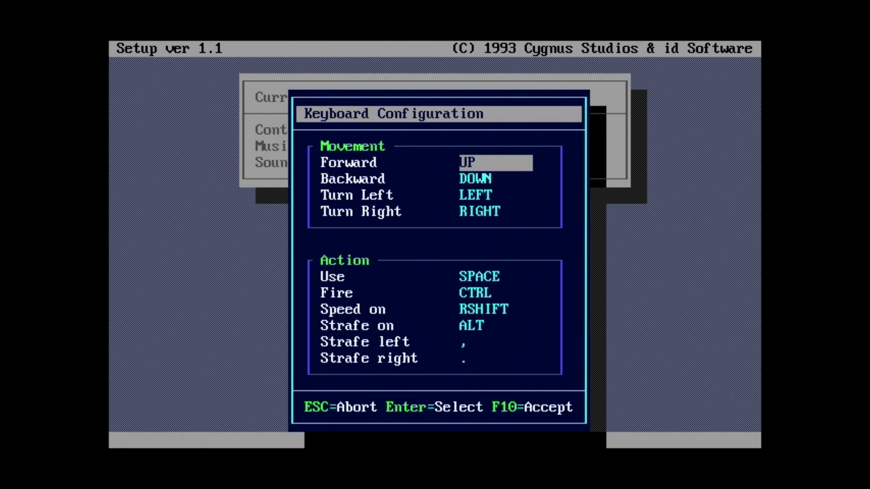
# Assign W to Forward and S to Backward in the keyboard configuration.
pyautogui.press('Return')
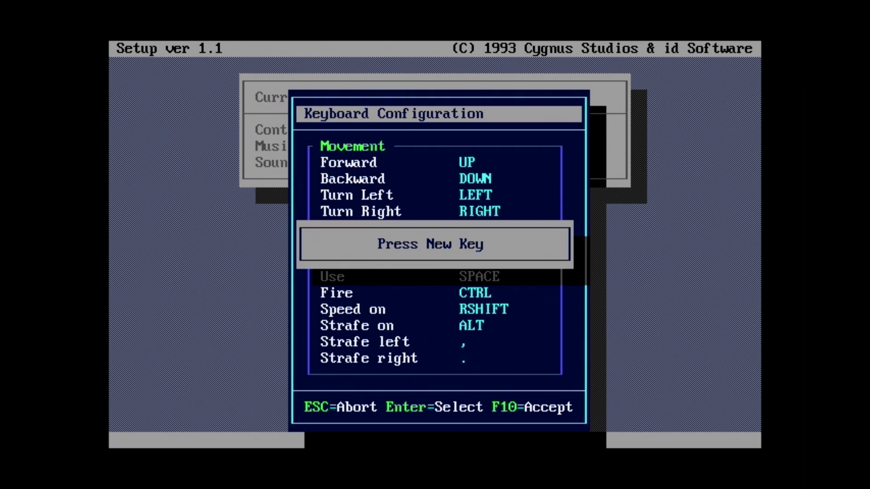
pyautogui.press('w')
pyautogui.press('Down')
pyautogui.press('Return')
pyautogui.press('s')
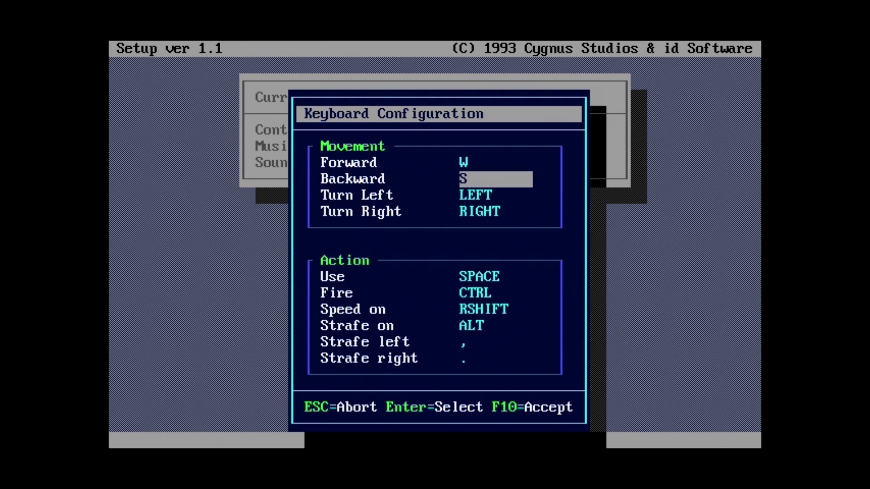
# Clear the Turn Left and Turn Right keys and assign E to the Use action.
pyautogui.press('Down')
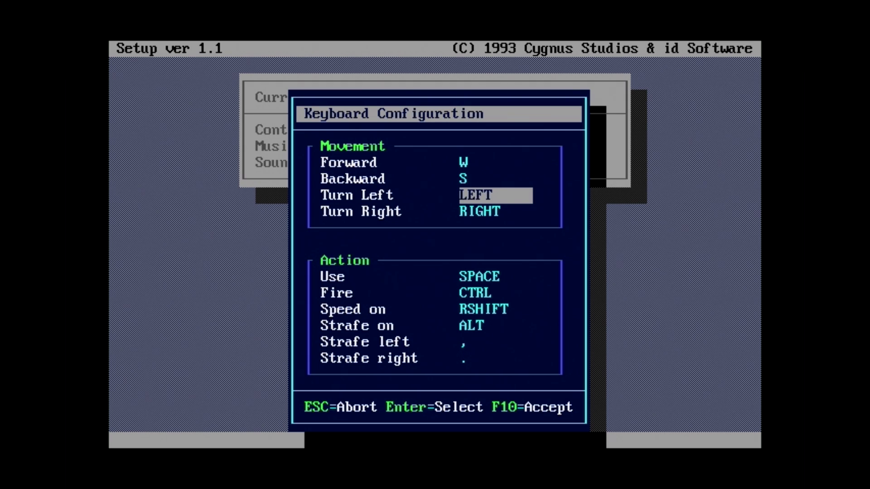
pyautogui.press('Return')
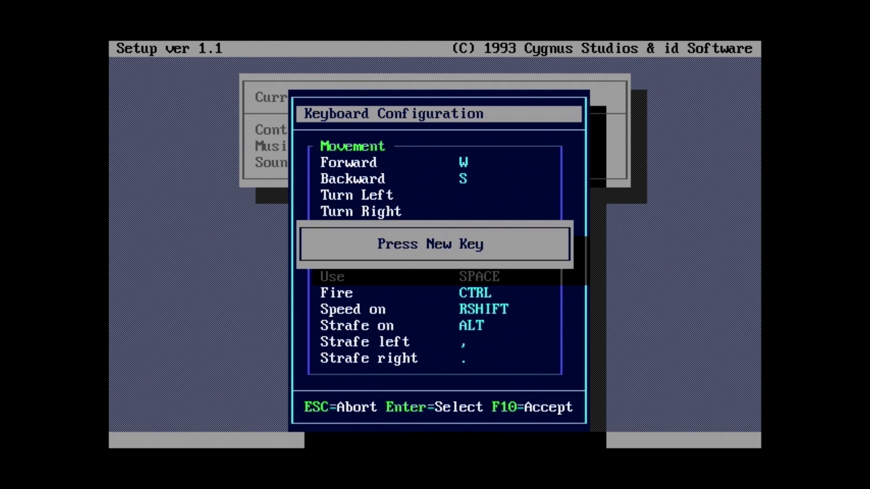
pyautogui.press('e')
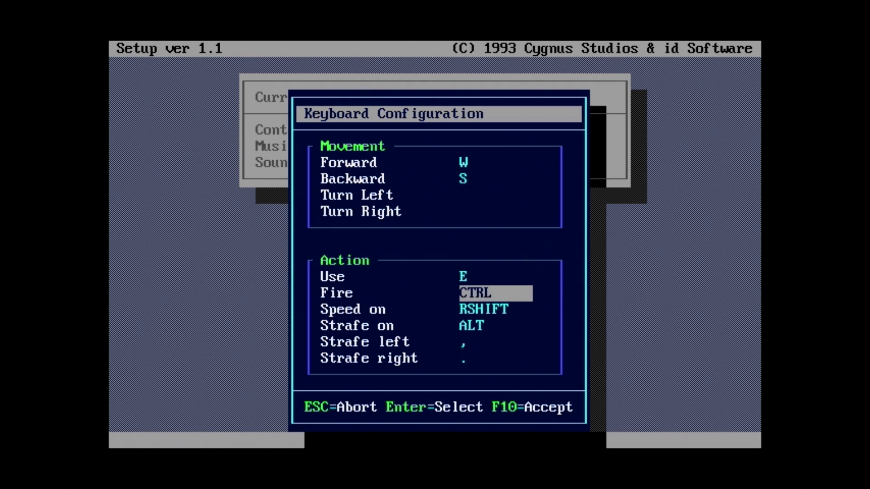
# Clear the keys assigned to Fire and Strafe on in the keyboard configuration.
pyautogui.press('Return')
pyautogui.press('space')
pyautogui.press('Down')
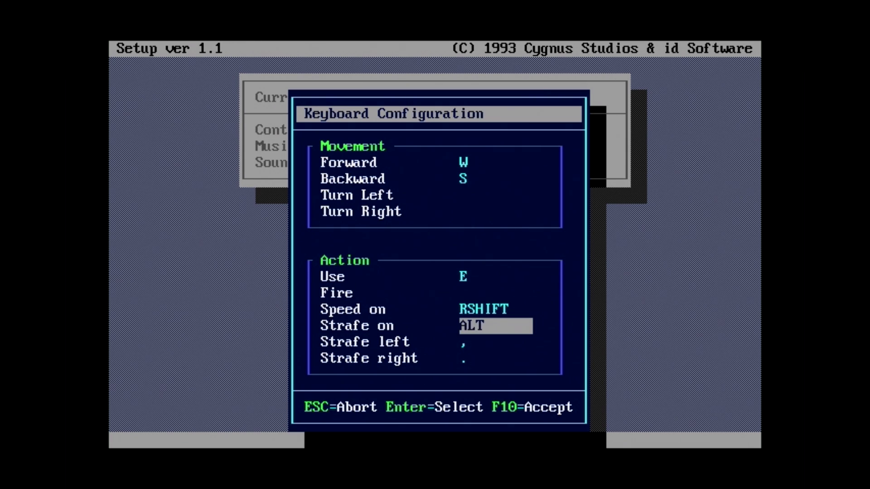
pyautogui.press('Up')
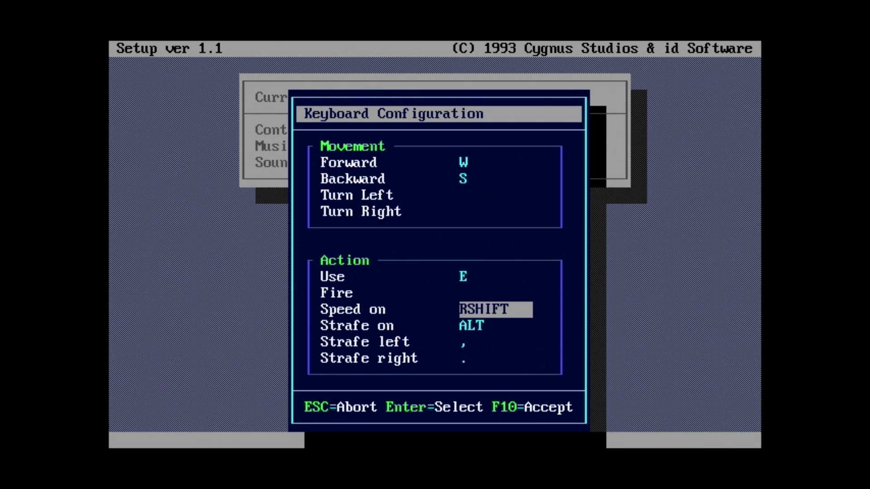
pyautogui.press('Down')
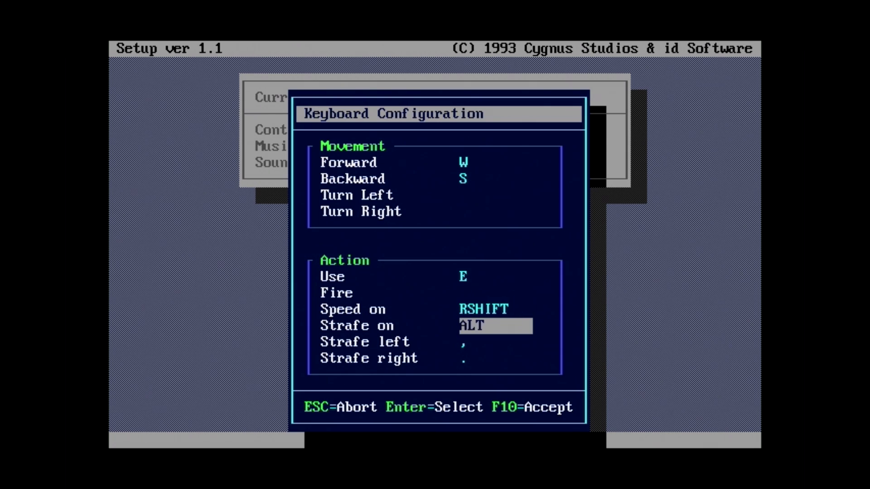
pyautogui.press('Return')
pyautogui.press('ctrl')
pyautogui.press('Down')
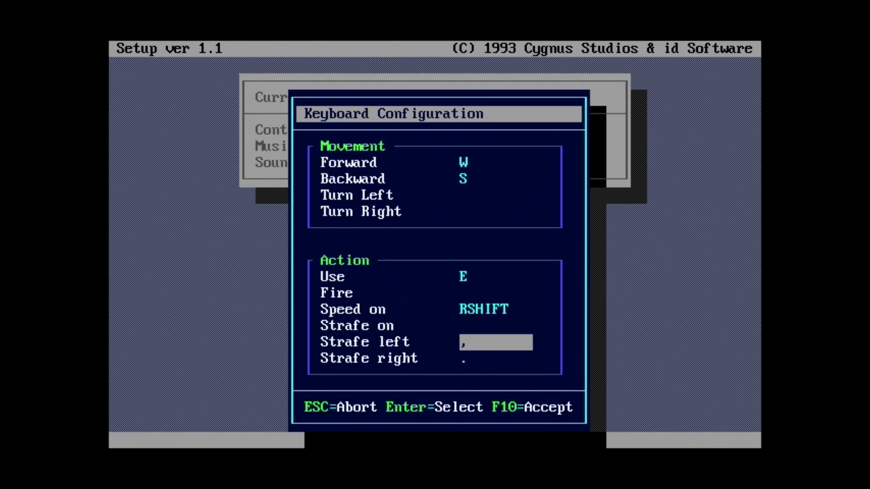
# Assign A to Strafe left and D to Strafe right, and accept the keyboard configuration.
pyautogui.press('Return')
pyautogui.press('a')
pyautogui.press('Return')
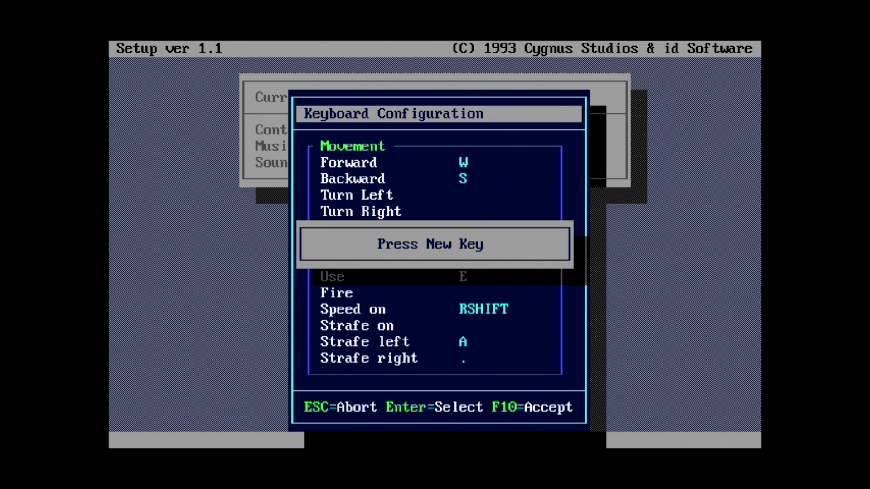
pyautogui.press('d')
pyautogui.press('Return')
pyautogui.press('a')
pyautogui.press('Down')
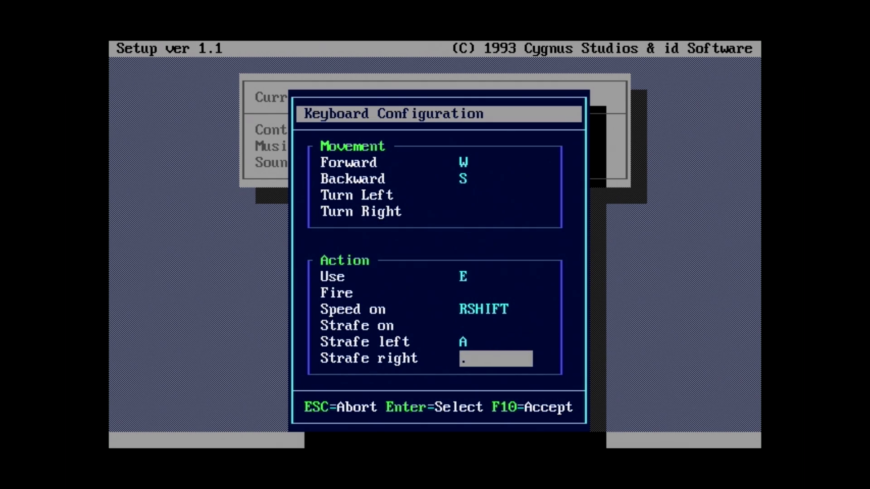
pyautogui.press('Return')
pyautogui.press('d')
pyautogui.press('F10')
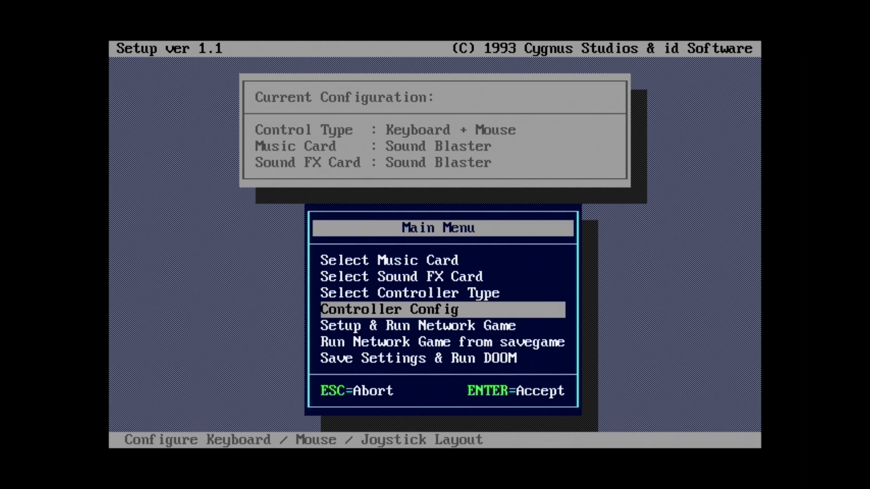
# Try to assign the middle mouse button to Move Forward in the mouse configuration under Controller Config.
pyautogui.press('Return')
pyautogui.press('Down')
pyautogui.press('Return')
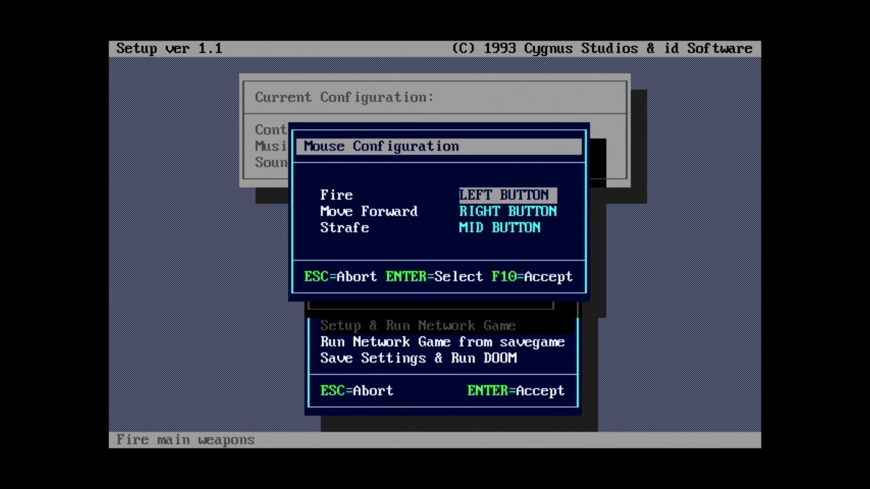
pyautogui.press('Down')
pyautogui.press('Down')
pyautogui.press('Up')
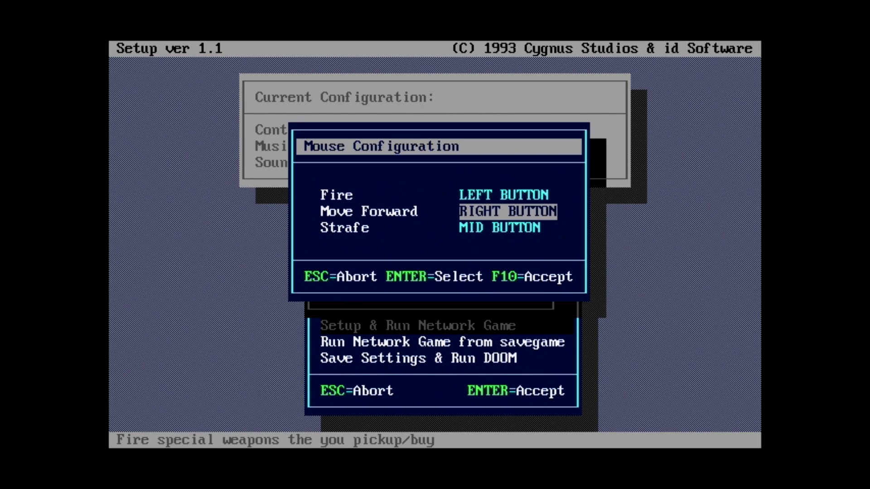
pyautogui.press('Return')
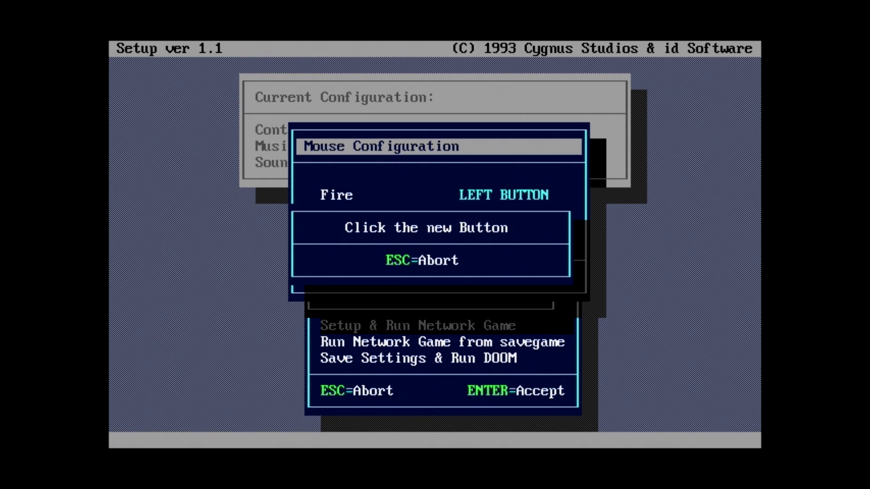
pyautogui.middleClick(426, 227)
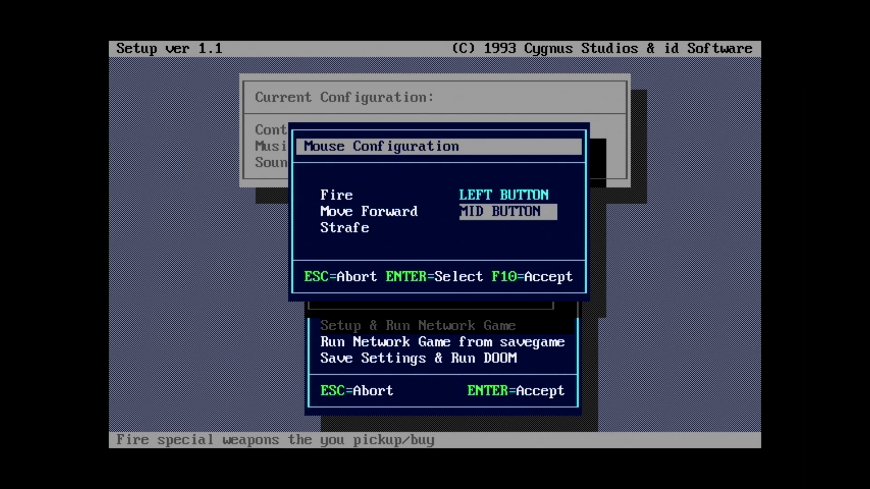
# Try to reassign the mouse button for Strafe, and abort the mouse configuration.
pyautogui.press('Down')
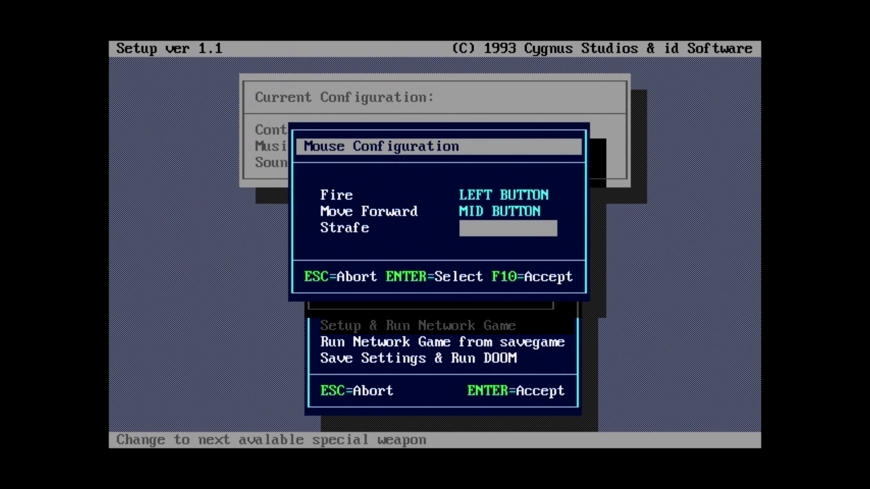
pyautogui.press('Return')
pyautogui.press('Escape')
pyautogui.press('Up')
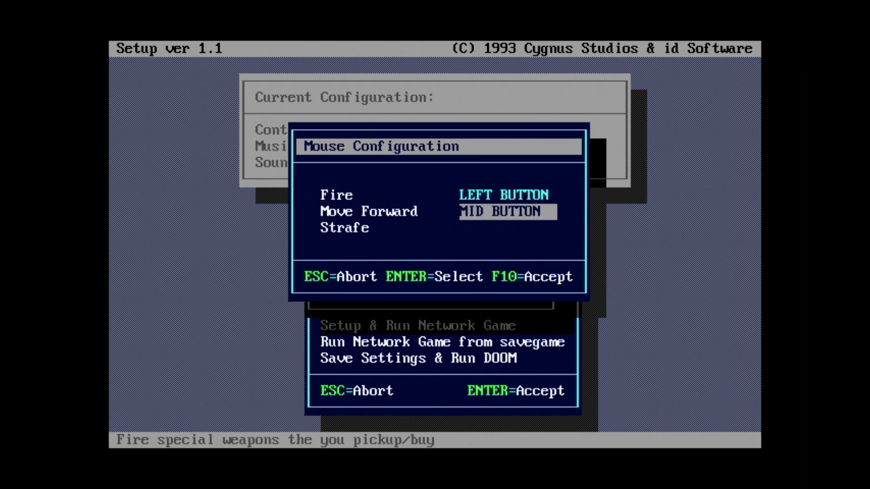
pyautogui.press('Down')
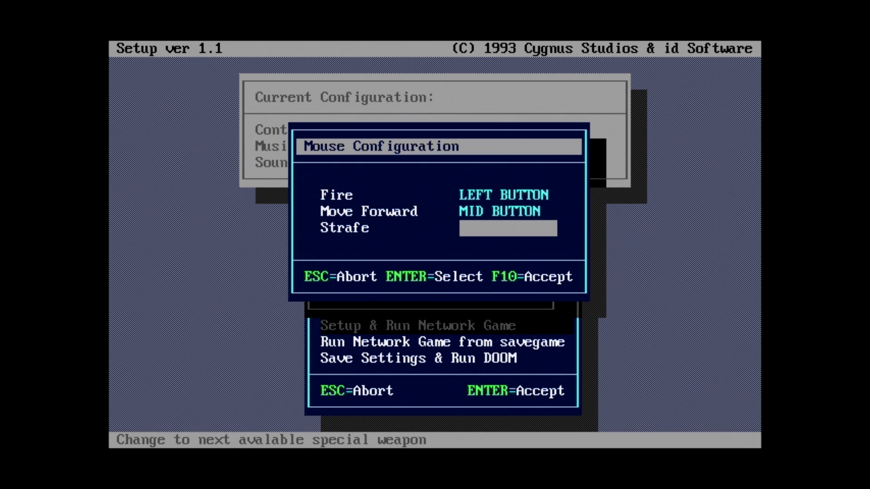
pyautogui.press('Escape')
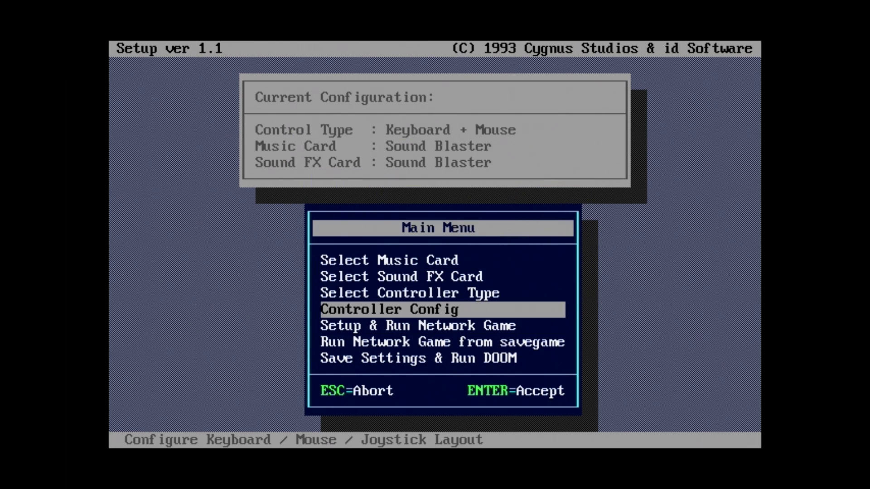
# Save the setup settings and run DOOM from the setup's main menu.
pyautogui.press('Down')
pyautogui.press('Down')
pyautogui.press('Down')
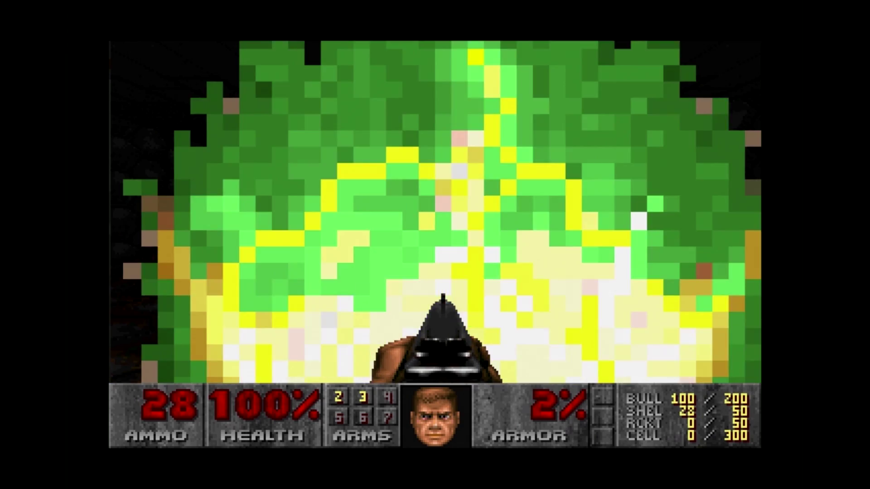
# Quit the running DOOM game to return to the DOS prompt.
pyautogui.press('Escape')
pyautogui.press('Down')
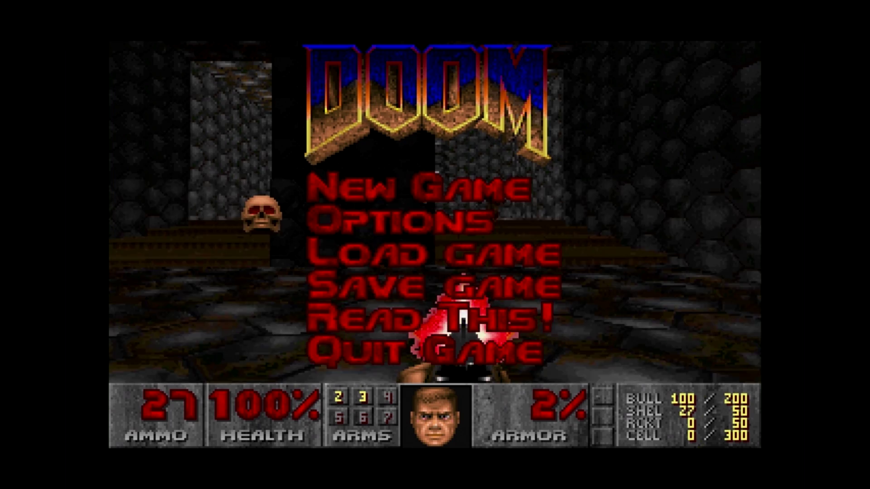
pyautogui.press('Down')
pyautogui.press('Down')
pyautogui.press('Down')
pyautogui.press('Down')
pyautogui.press('Return')
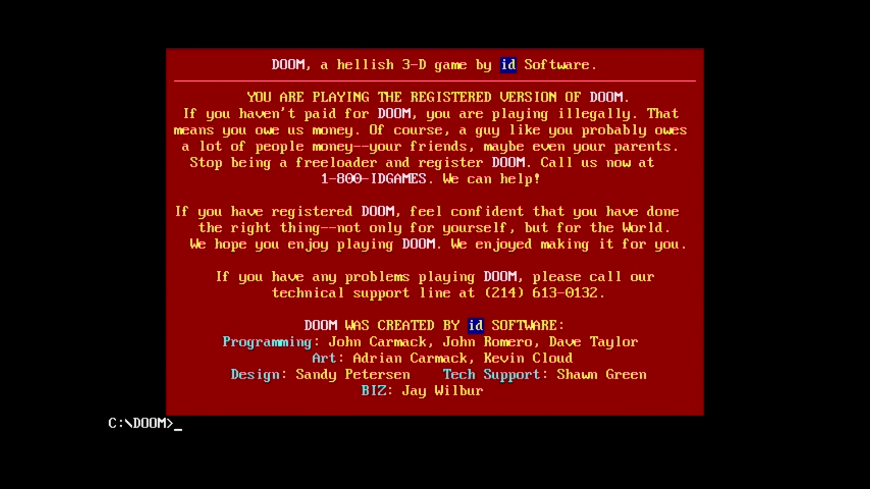
# List the contents of C:\DOOM, and go up one level to list the root of drive C.
pyautogui.write('c:')
pyautogui.press('Return')
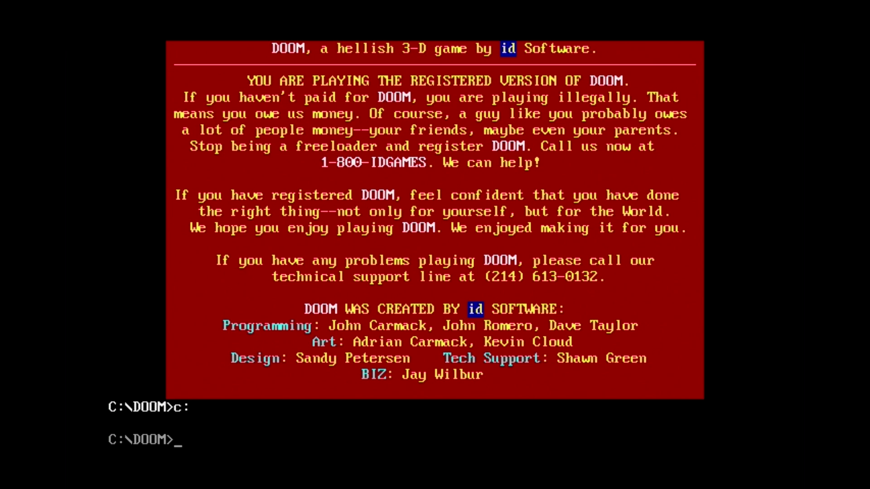
pyautogui.write('dir')
pyautogui.press('Return')
pyautogui.write('cd..')
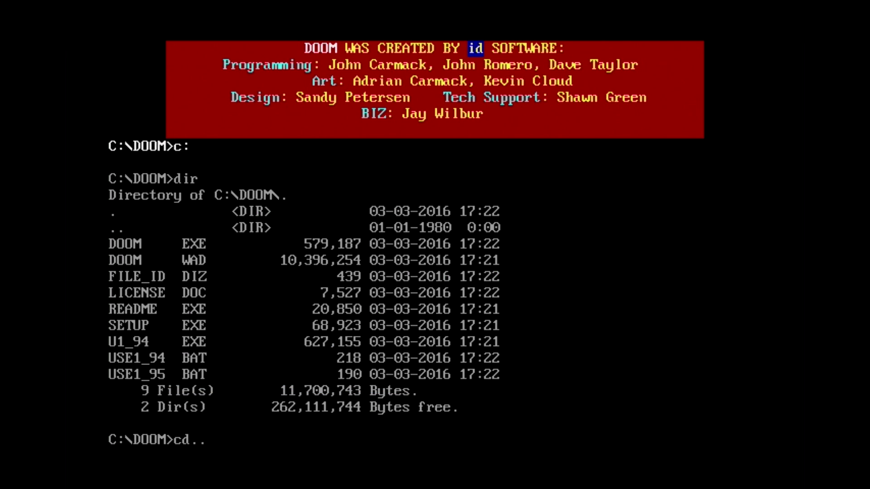
pyautogui.press('Return')
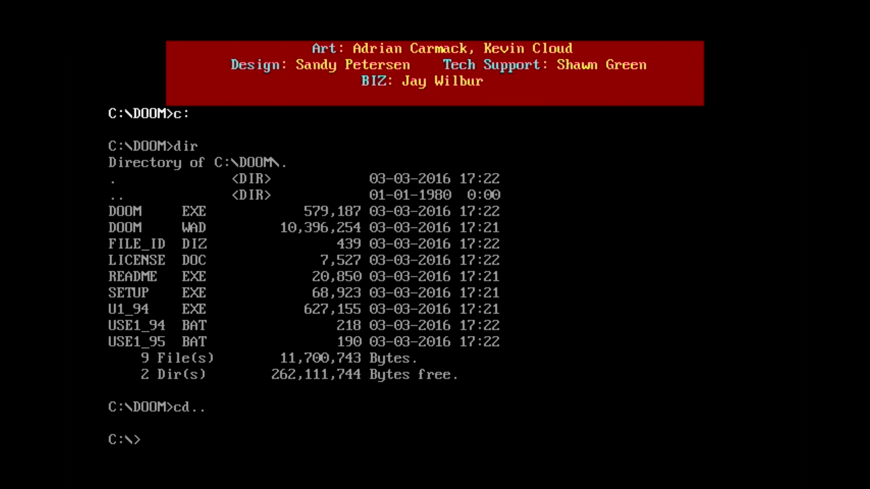
pyautogui.write('dir')
pyautogui.press('Return')
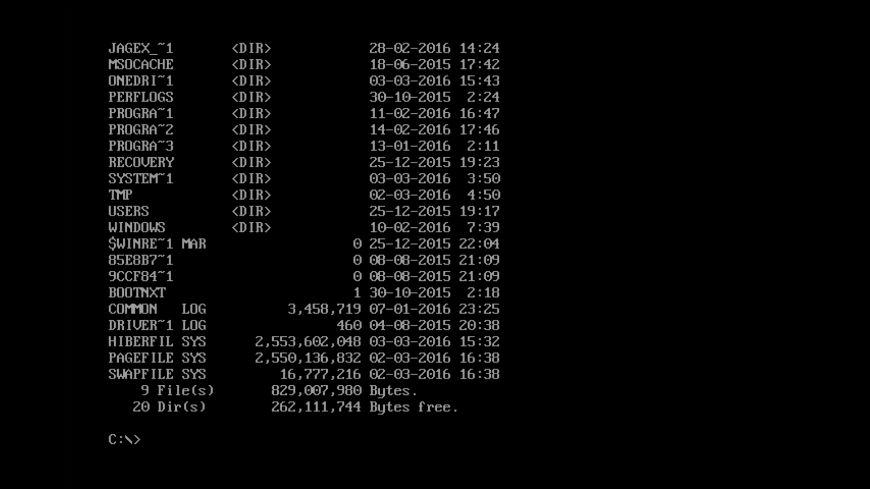
# Exit DOSBox and launch it again from the desktop.
pyautogui.press('Return')
pyautogui.write('exit')
pyautogui.press('Return')
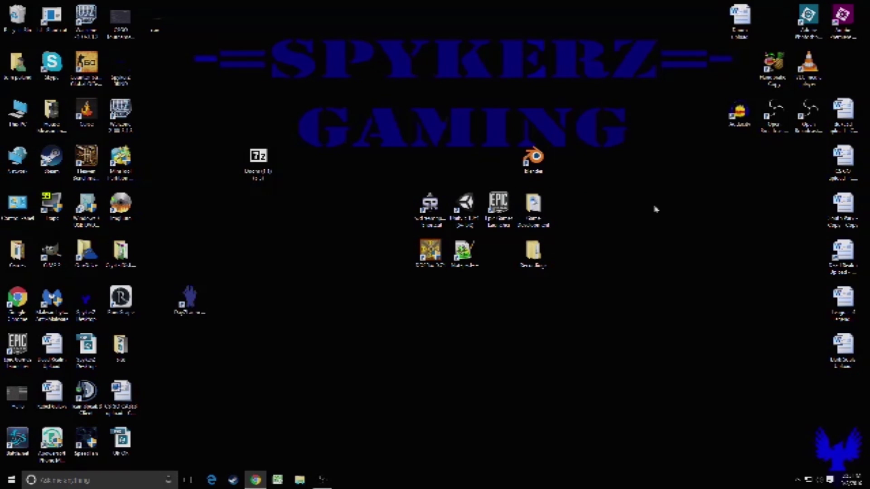
pyautogui.doubleClick(436, 256)
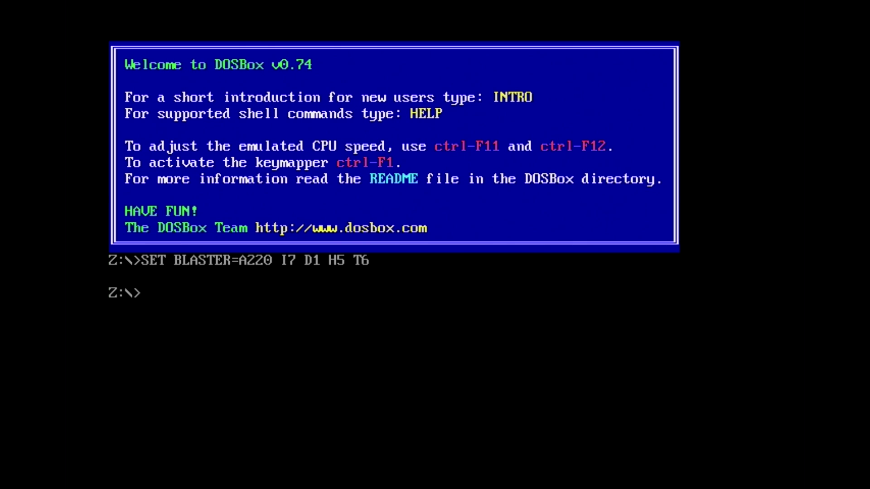
# Mount the local directory c:\ as drive C with the mount command.
pyautogui.write('c:')
pyautogui.press('BackSpace')
pyautogui.press('BackSpace')
pyautogui.write('mount c: c:\\')
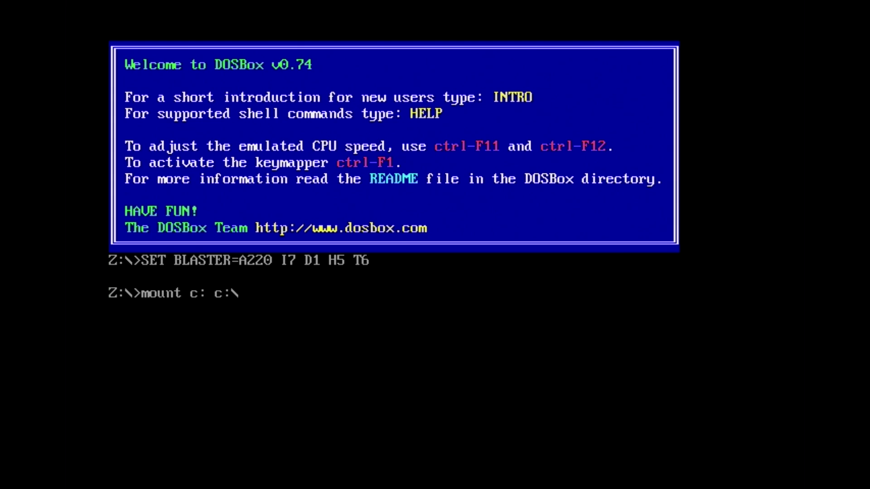
pyautogui.press('Return')
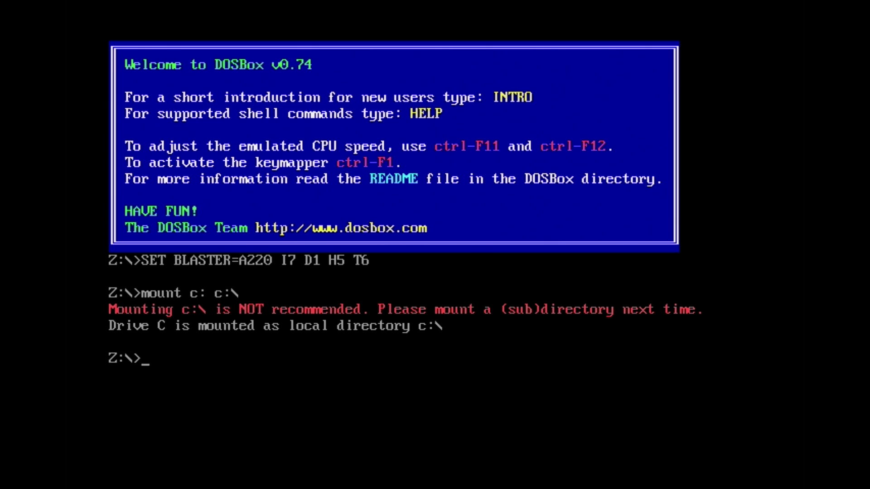
# Switch to drive C and list its root directory, using the wide format for the full overview.
pyautogui.write('c:')
pyautogui.press('Return')
pyautogui.write('dir')
pyautogui.press('Return')
pyautogui.write('cd')
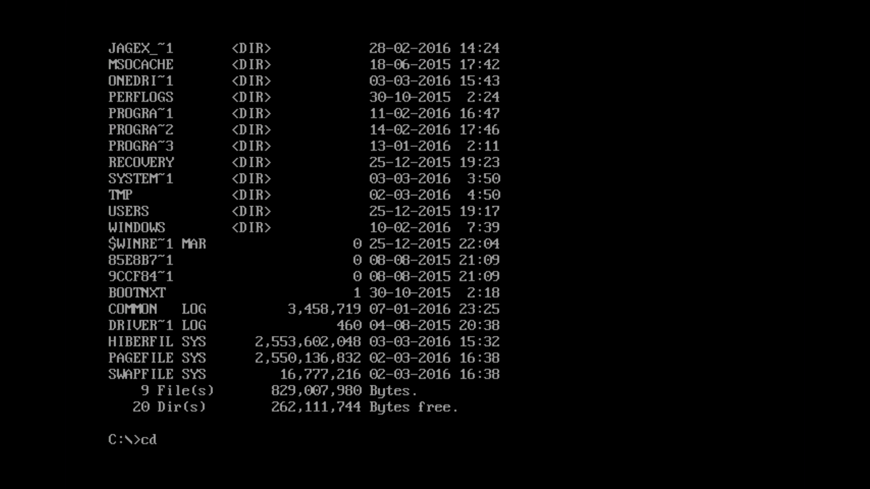
pyautogui.press('BackSpace')
pyautogui.press('BackSpace')
pyautogui.write('dir /w')
pyautogui.press('Return')
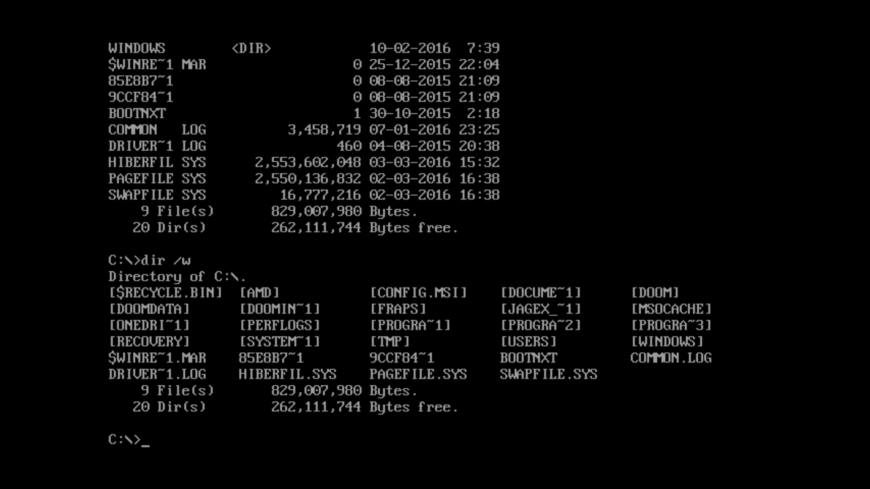
# Change to the doom directory, list its files and start the DOOM program.
pyautogui.write('cd doom')
pyautogui.press('Return')
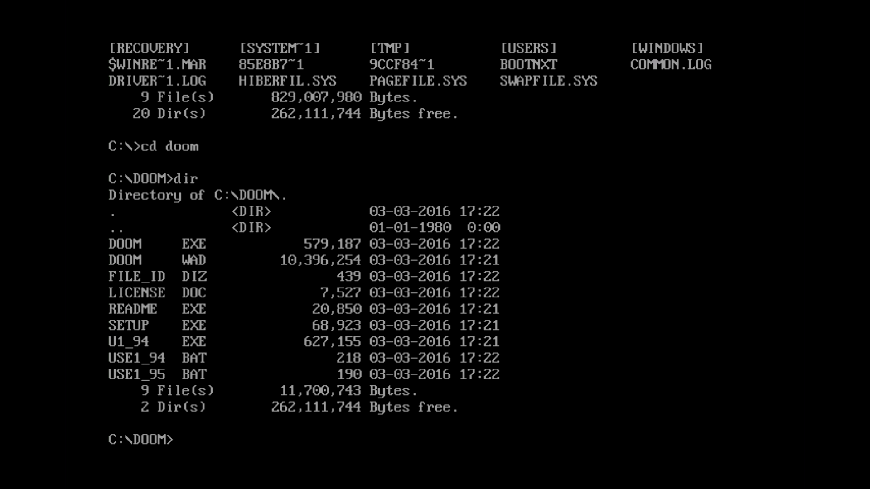
pyautogui.write('doom.')
pyautogui.press('Return')
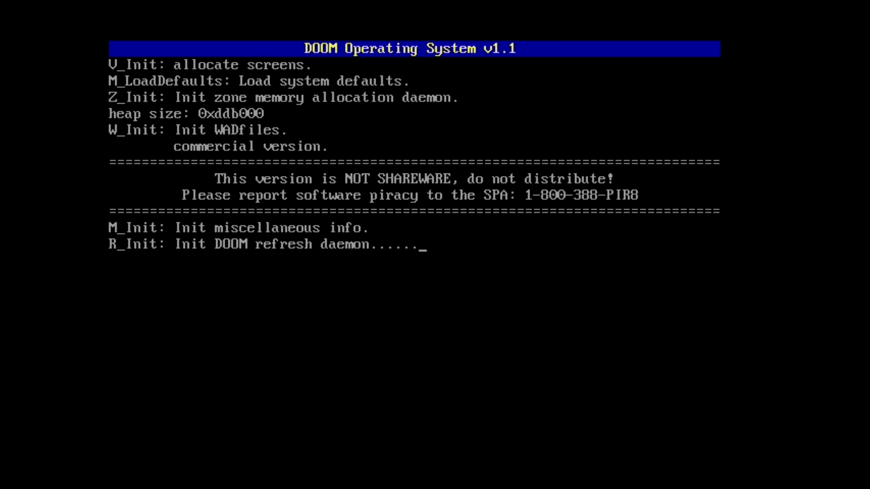